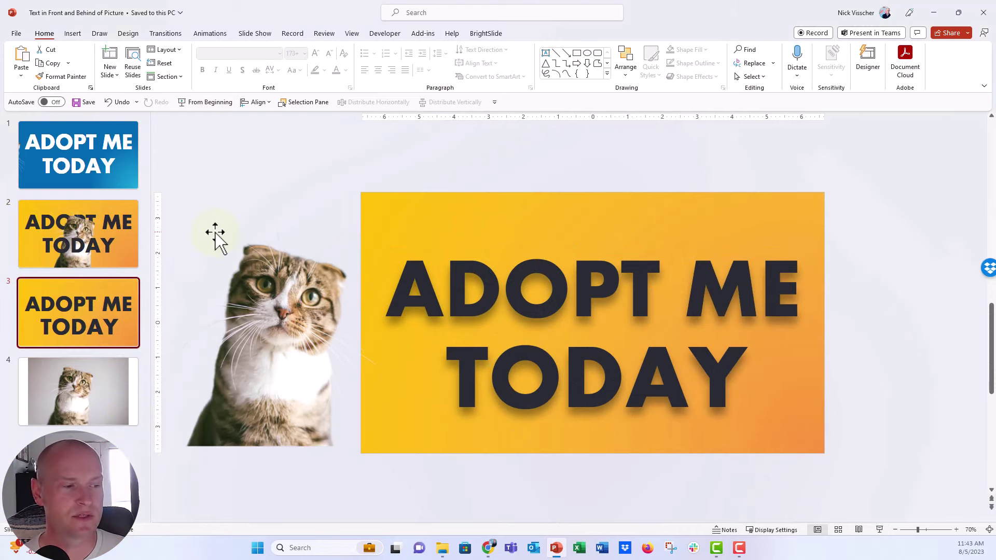
Open slide 4, which shows the original cat photo on its grey background
click(257, 296)
mouse_move(256, 297)
mouse_down()
mouse_move(274, 304)
mouse_move(262, 305)
mouse_up()
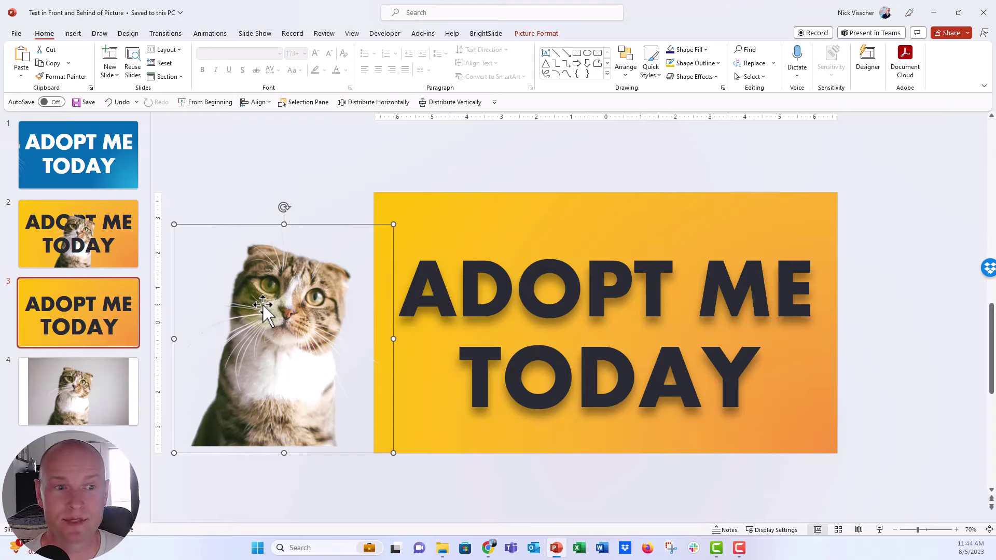
click(120, 406)
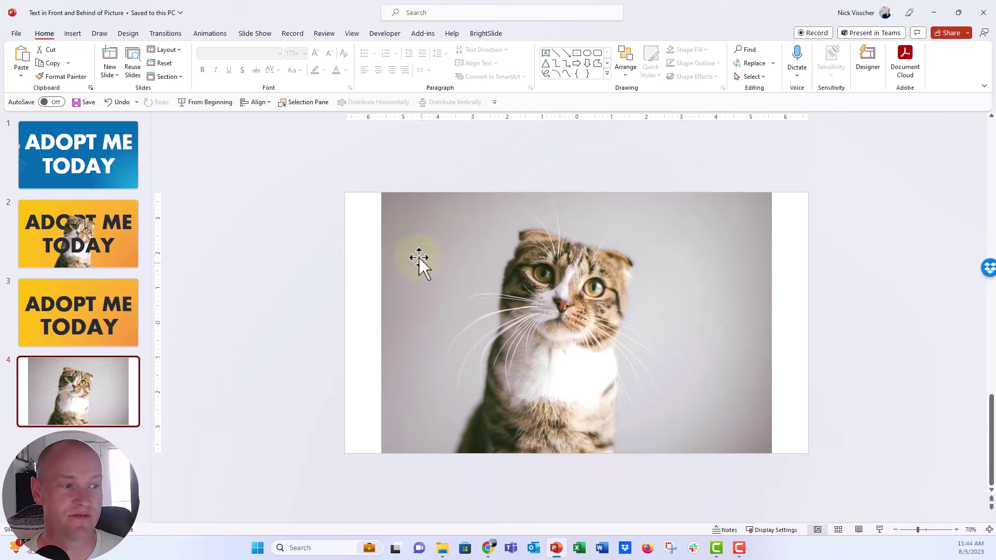
Strip the grey backdrop from the slide 4 cat photo with Remove Background and keep the changes
click(427, 244)
mouse_move(427, 244)
mouse_down()
mouse_move(462, 249)
mouse_move(421, 234)
mouse_up()
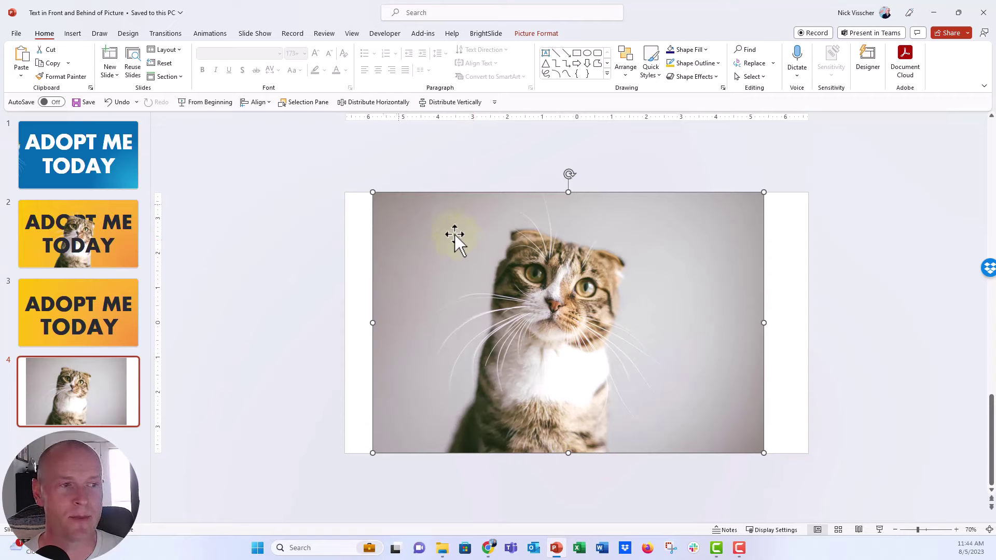
click(526, 34)
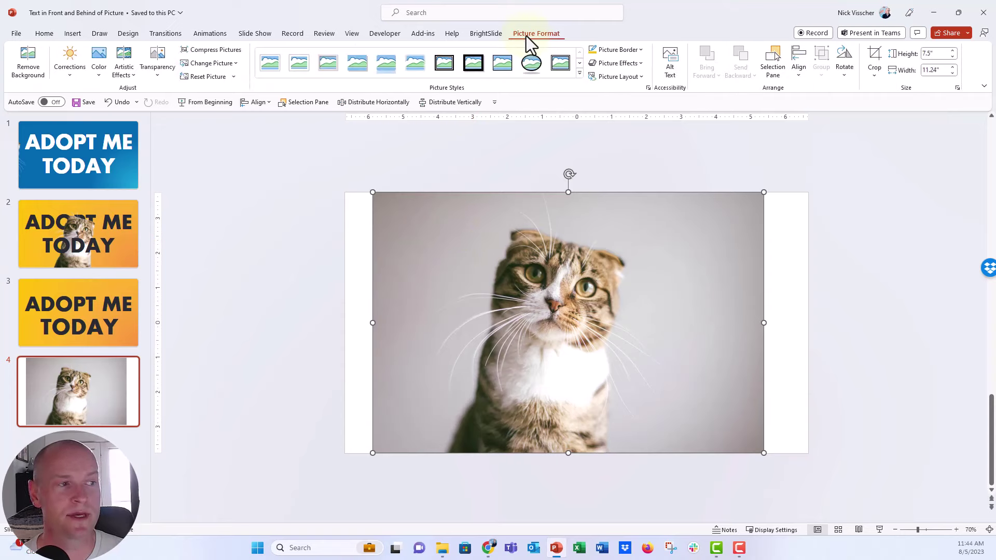
click(43, 78)
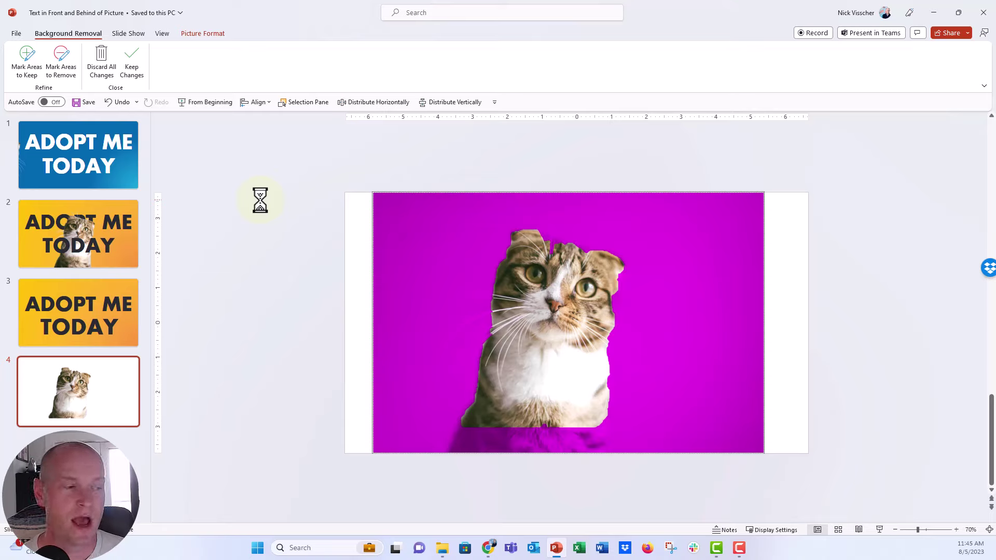
click(133, 67)
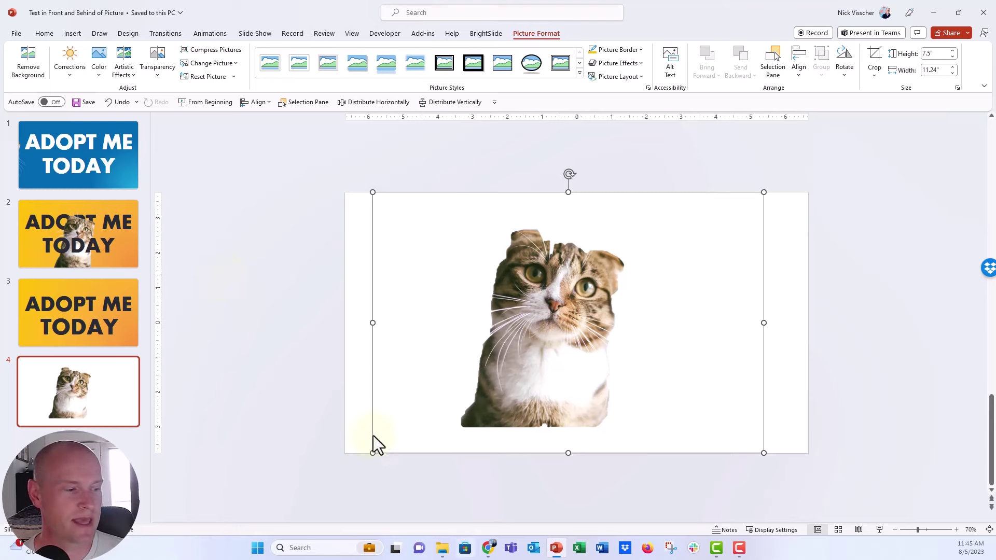
click(487, 547)
Run BG Remover on the page 1 cat photo in Canva, then shift the cutout slightly left
click(349, 292)
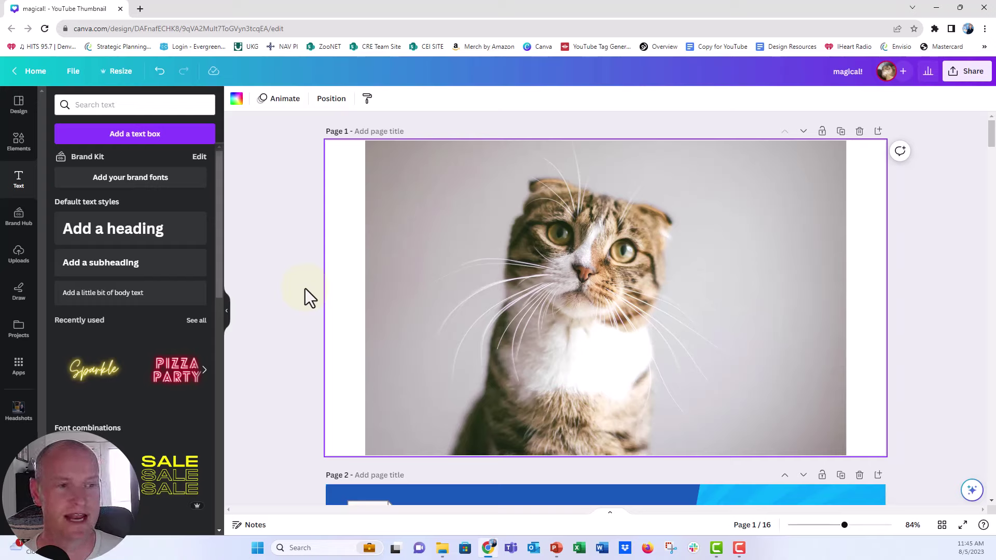
click(382, 212)
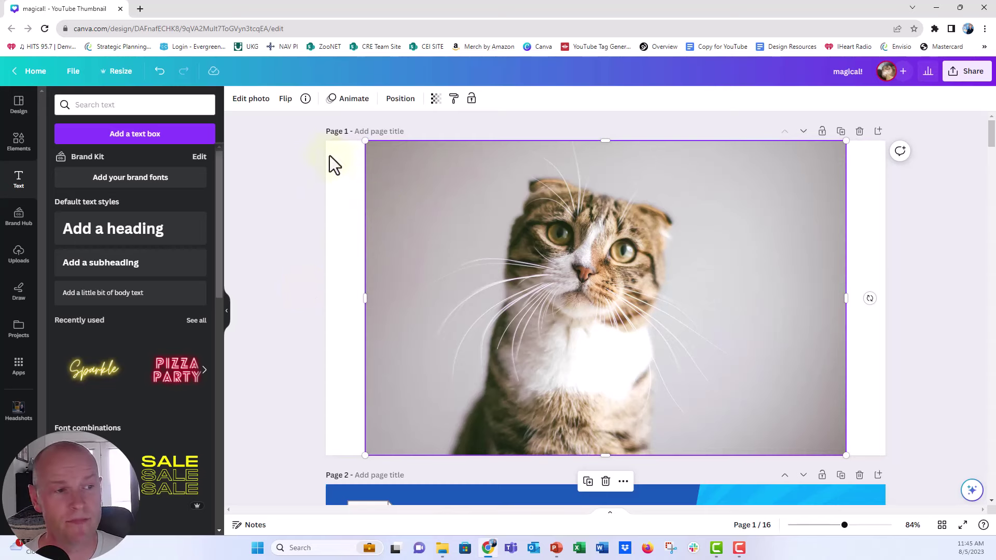
click(267, 100)
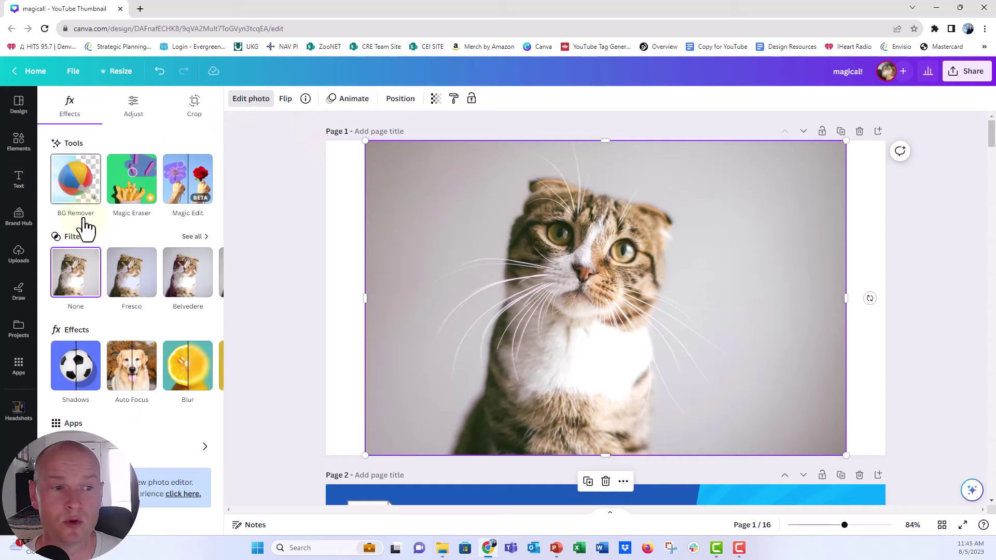
click(85, 184)
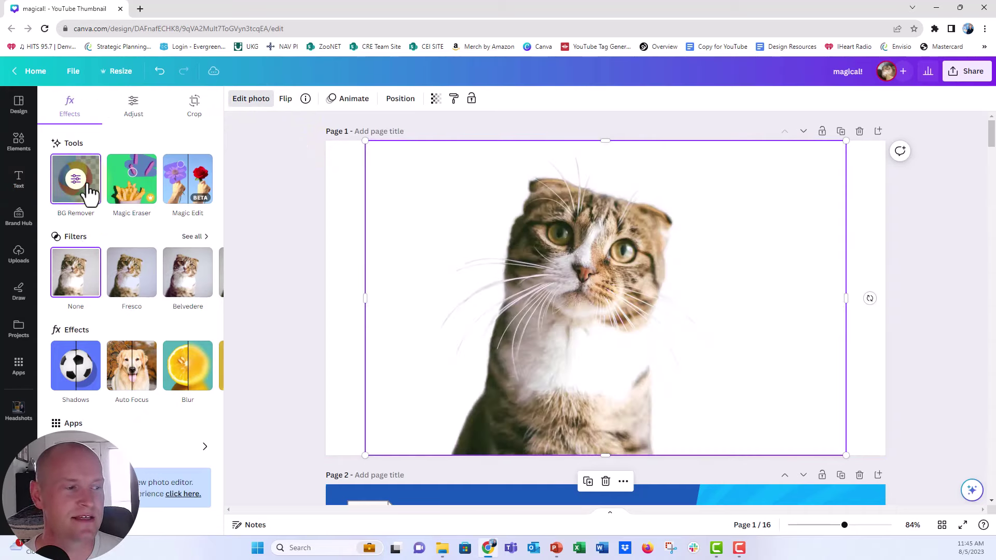
mouse_move(550, 276)
mouse_down()
mouse_move(506, 260)
mouse_move(537, 271)
mouse_up()
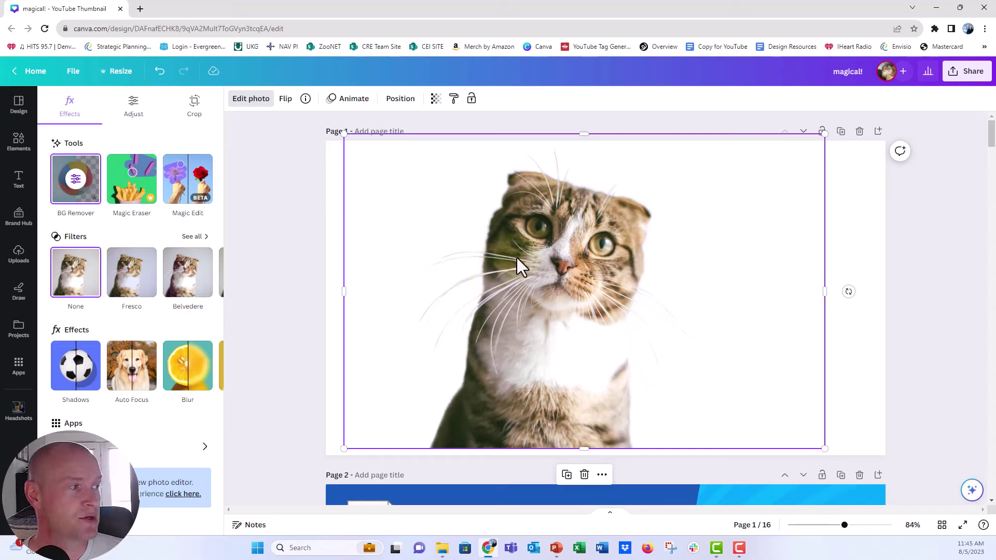
Download the Canva cat design as a PNG with Transparent background ticked
click(967, 71)
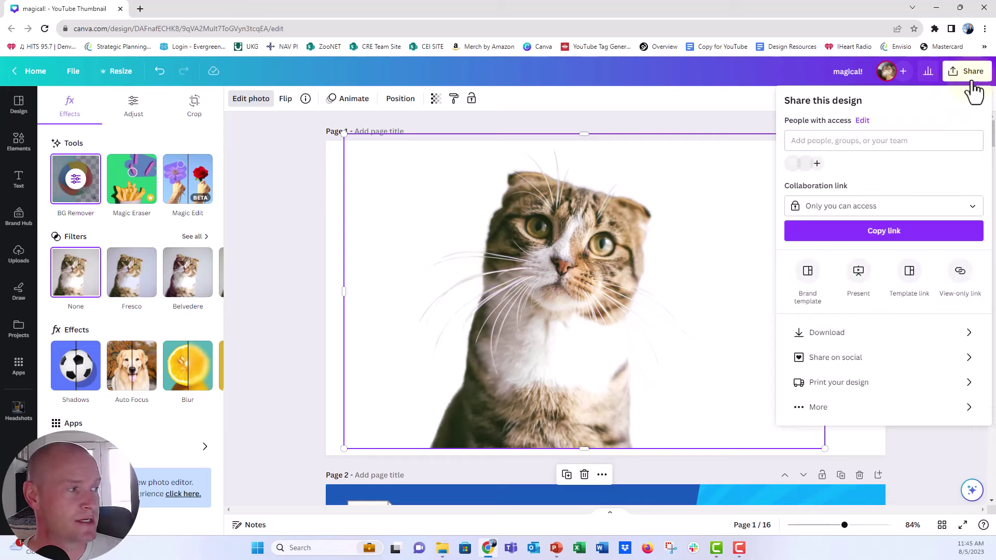
click(889, 336)
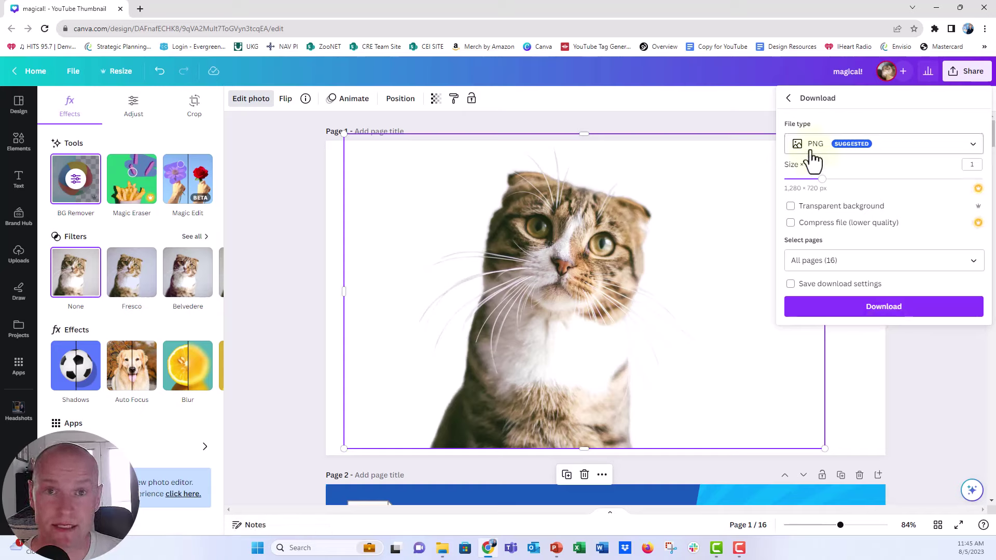
click(791, 207)
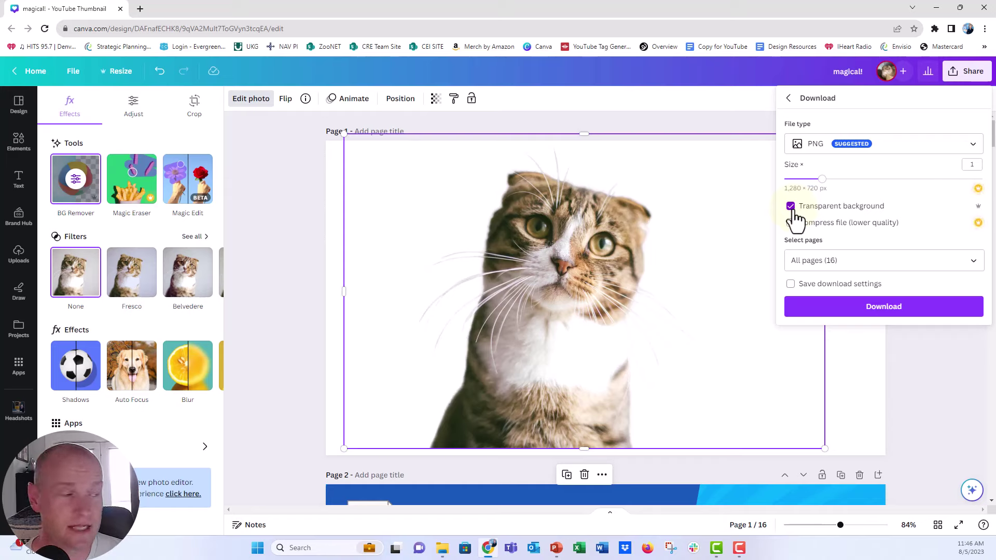
click(830, 313)
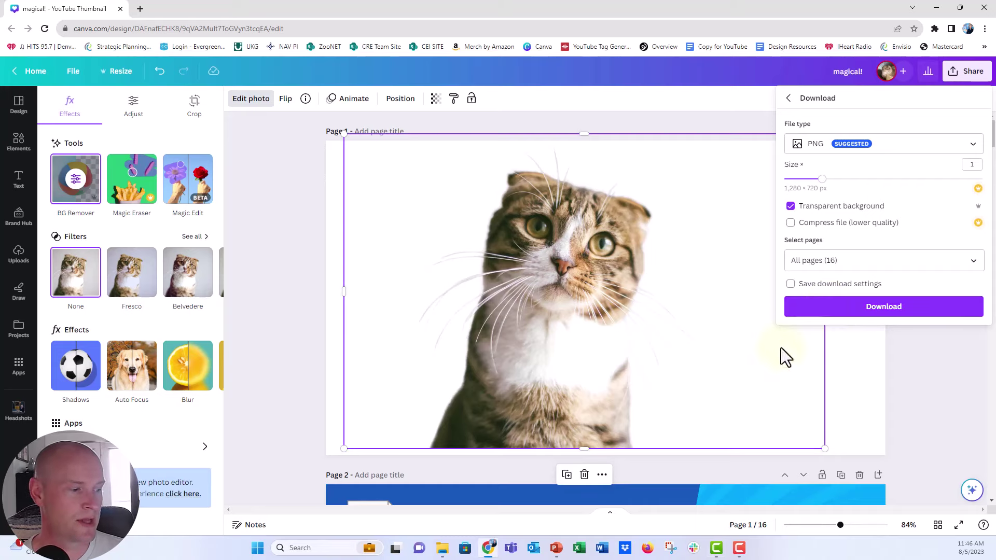
click(554, 551)
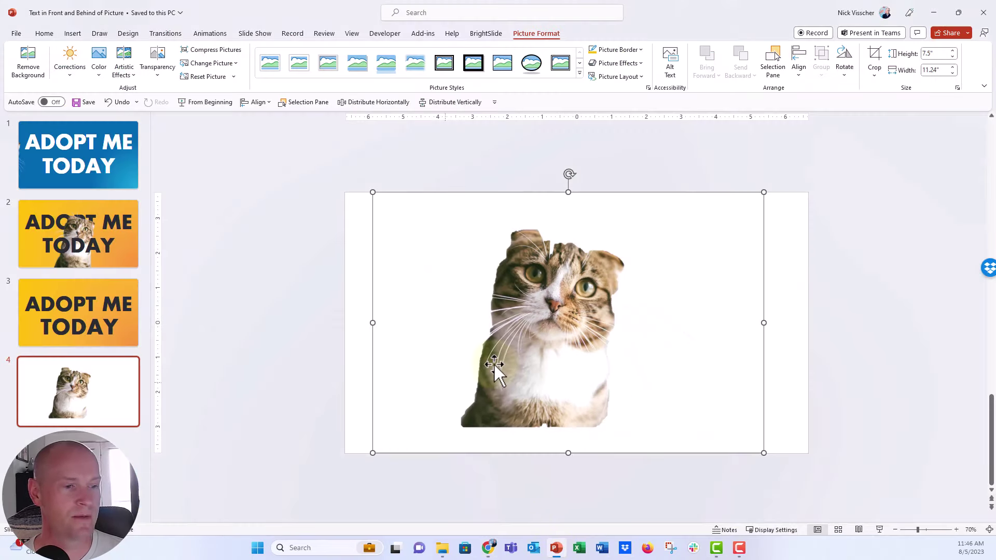
Delete the slide 4 picture, then on slide 3 select the ADOPT ME, TODAY and cat objects
key(Delete)
click(114, 286)
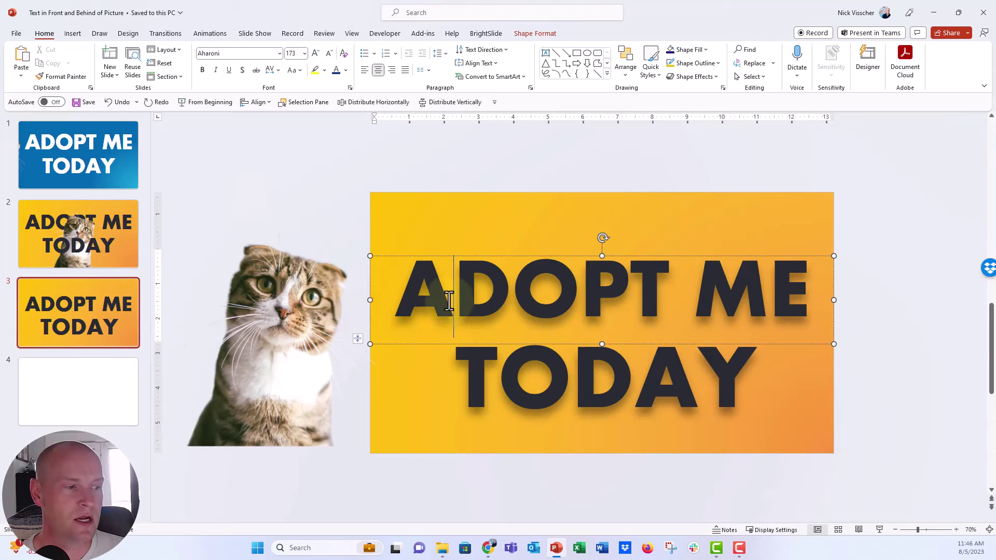
click(440, 256)
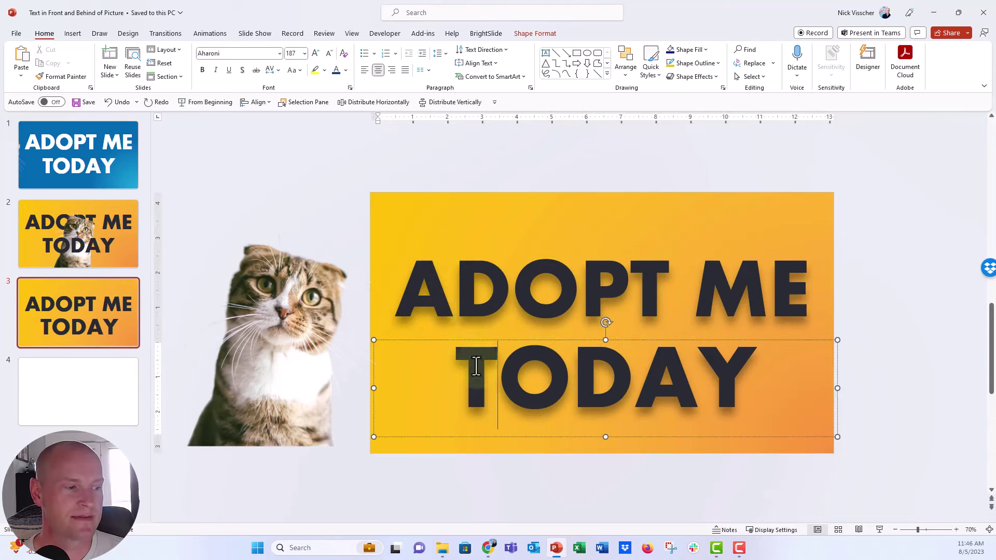
drag(497, 363, 464, 342)
click(465, 340)
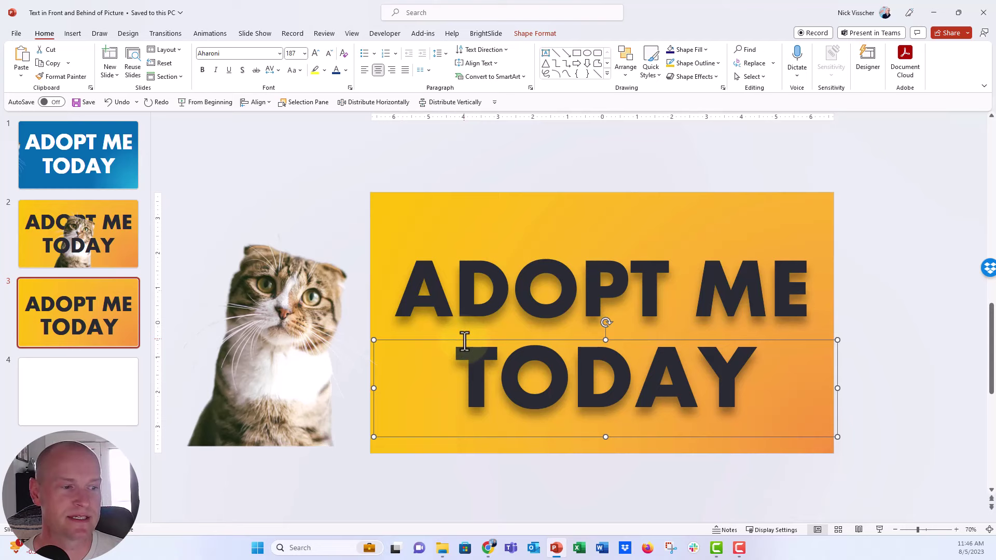
click(325, 303)
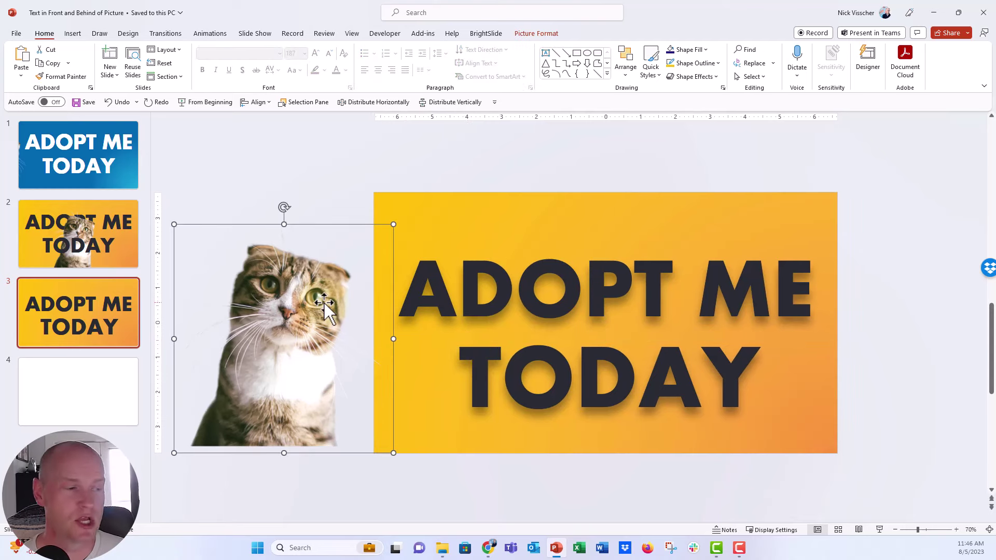
click(419, 289)
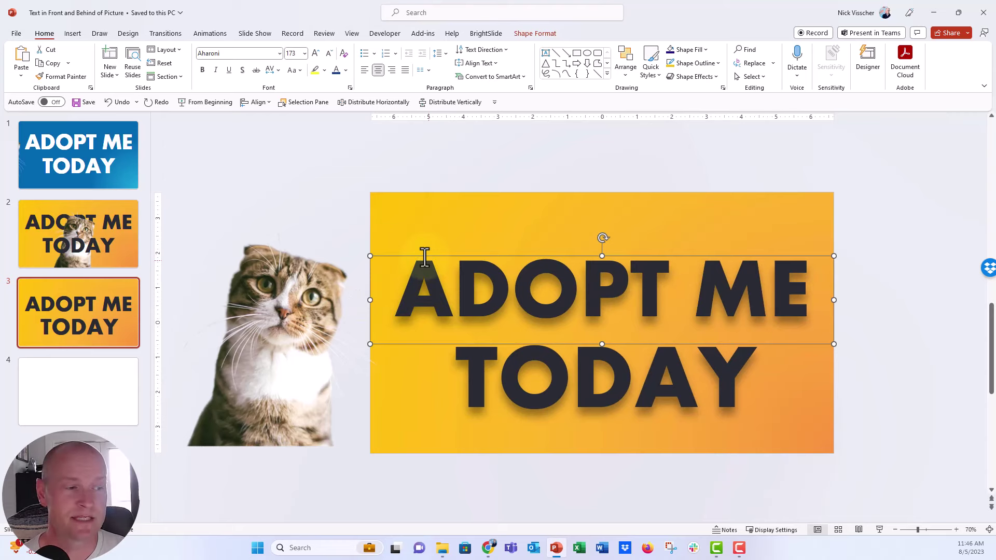
Reorder slide 3's layers: ADOPT ME to the back, cat in front of it, TODAY in front of the cat
right_click(424, 257)
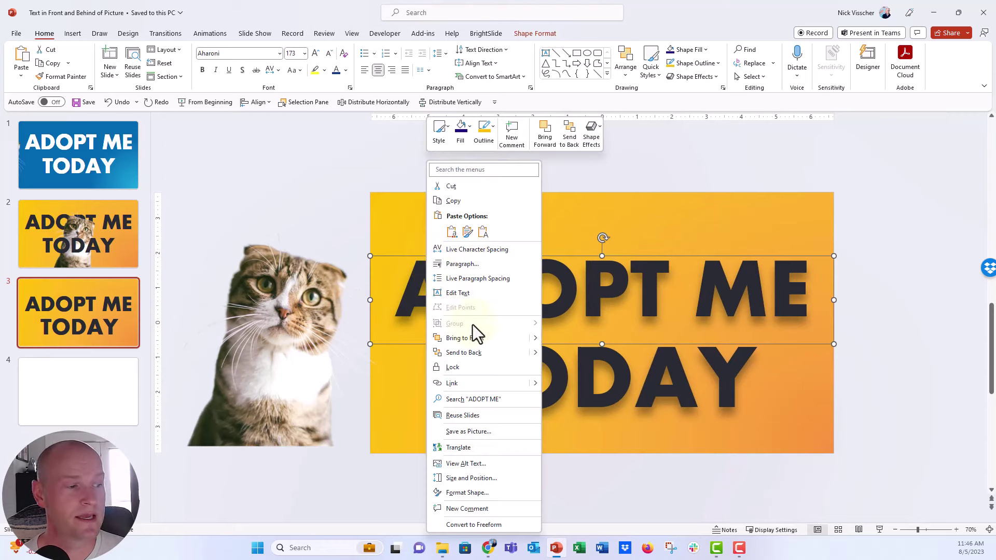
click(493, 353)
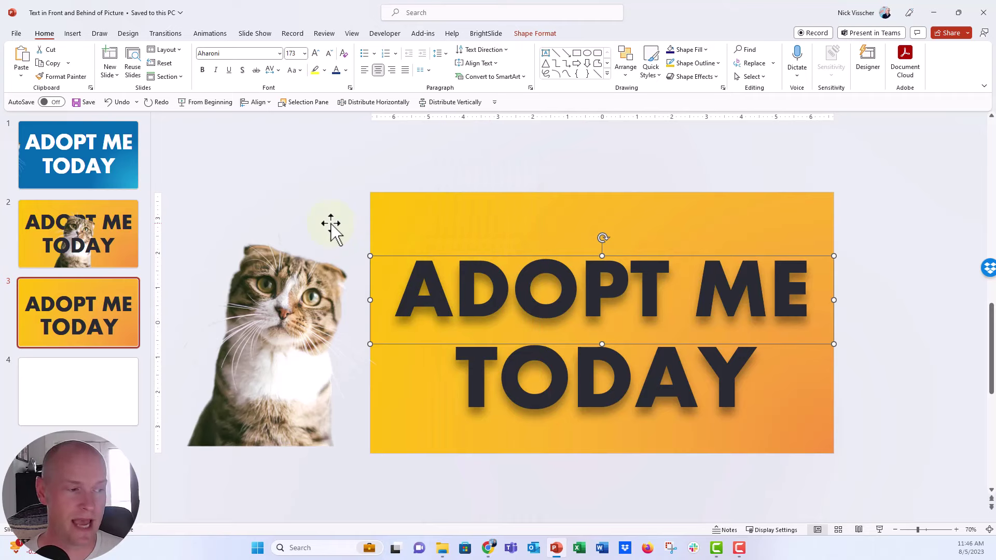
click(300, 297)
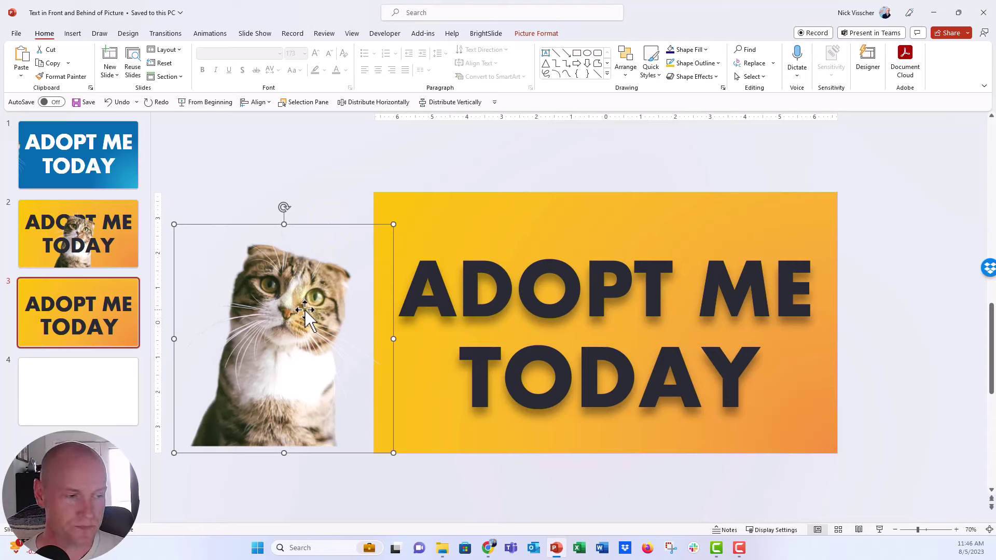
right_click(304, 311)
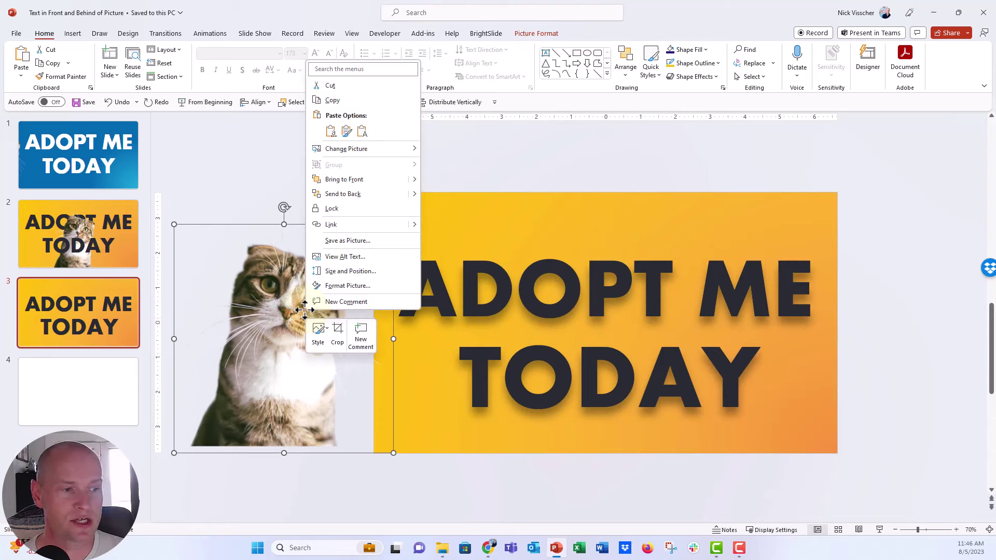
click(329, 179)
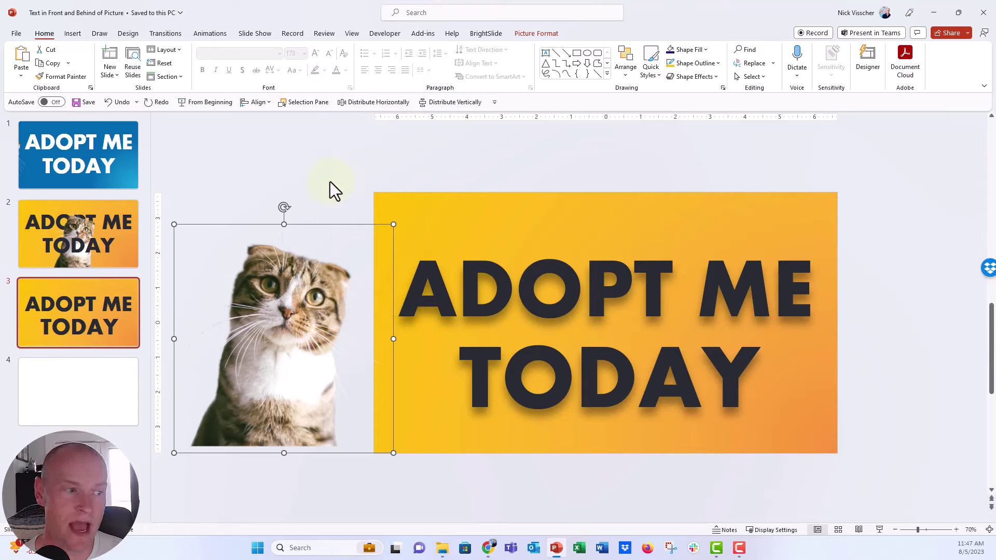
click(473, 347)
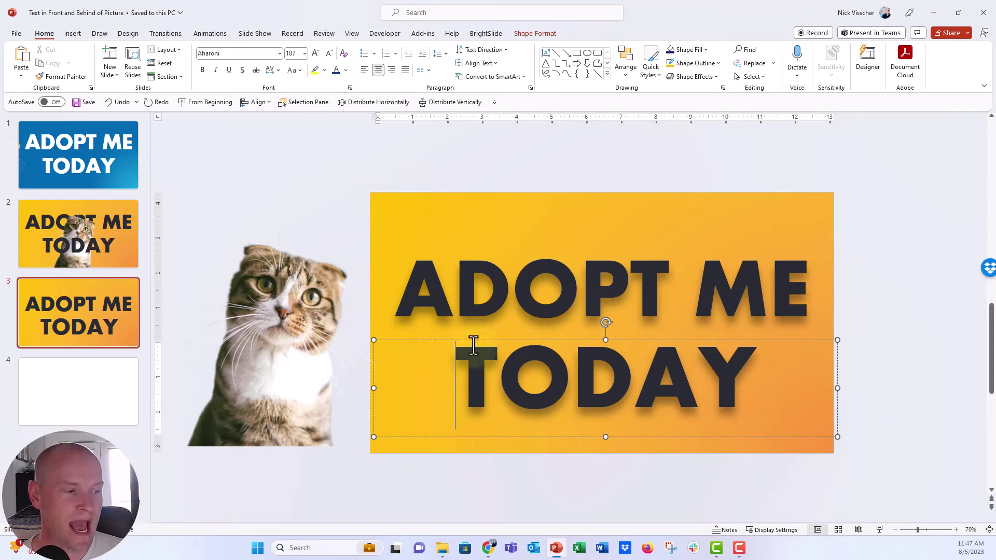
click(473, 340)
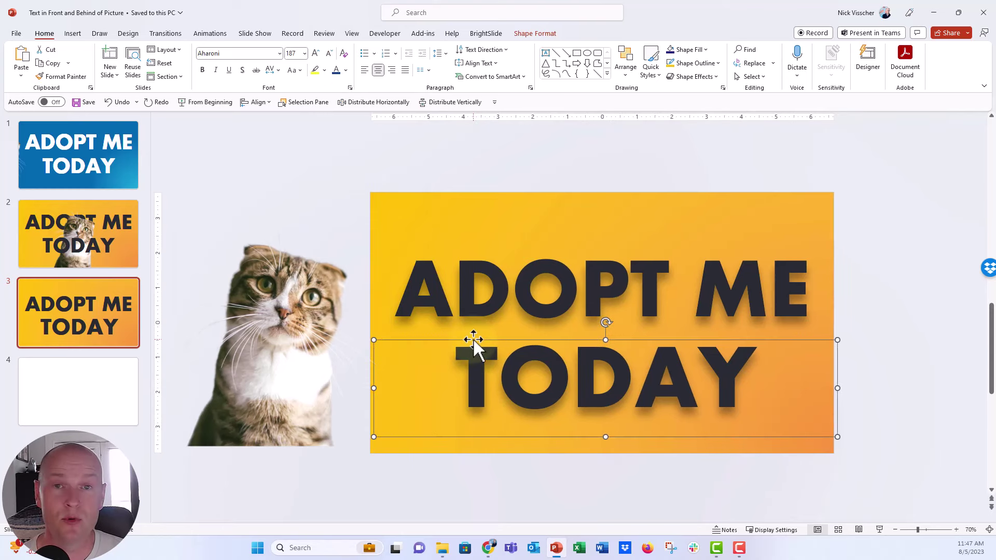
right_click(472, 340)
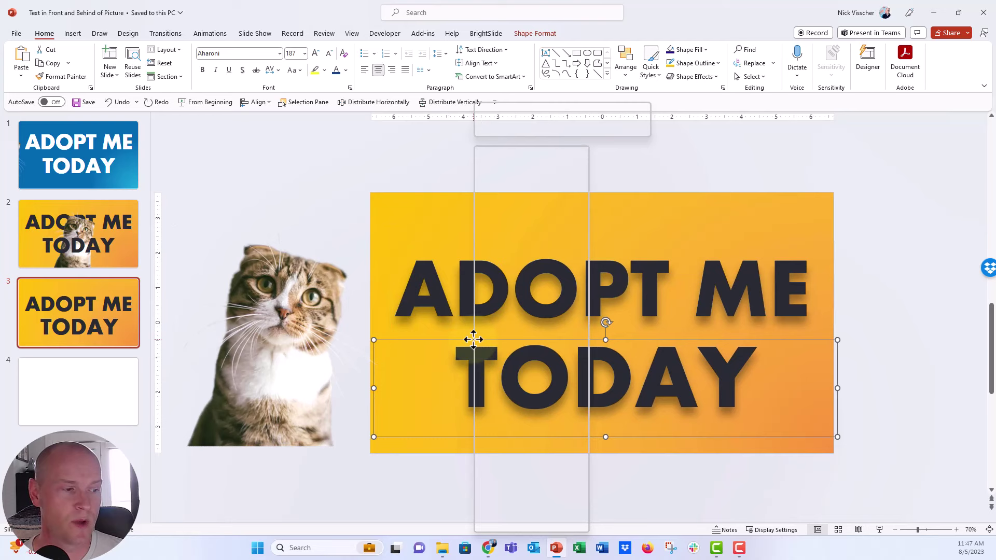
click(521, 327)
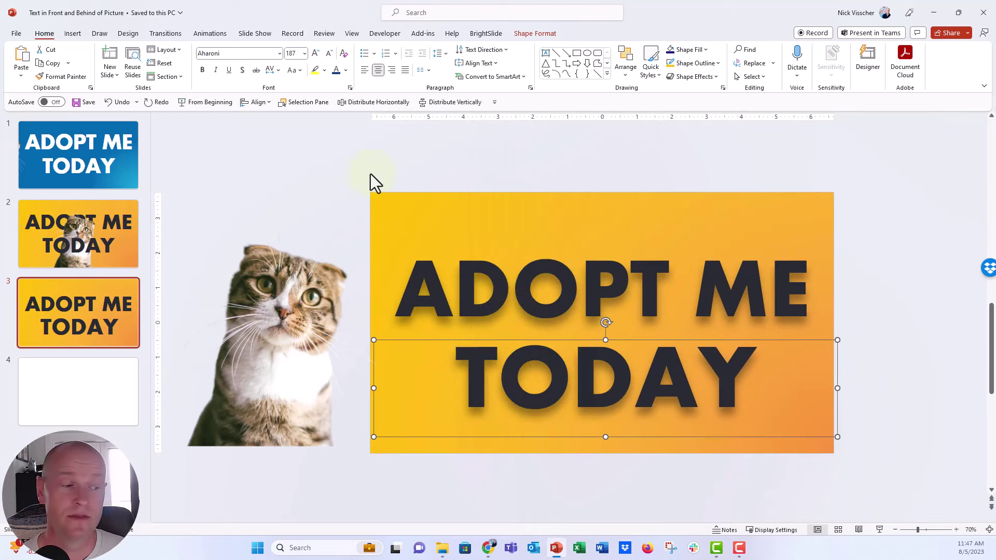
Nudge the cat with the arrow keys to the centre of slide 3
click(220, 363)
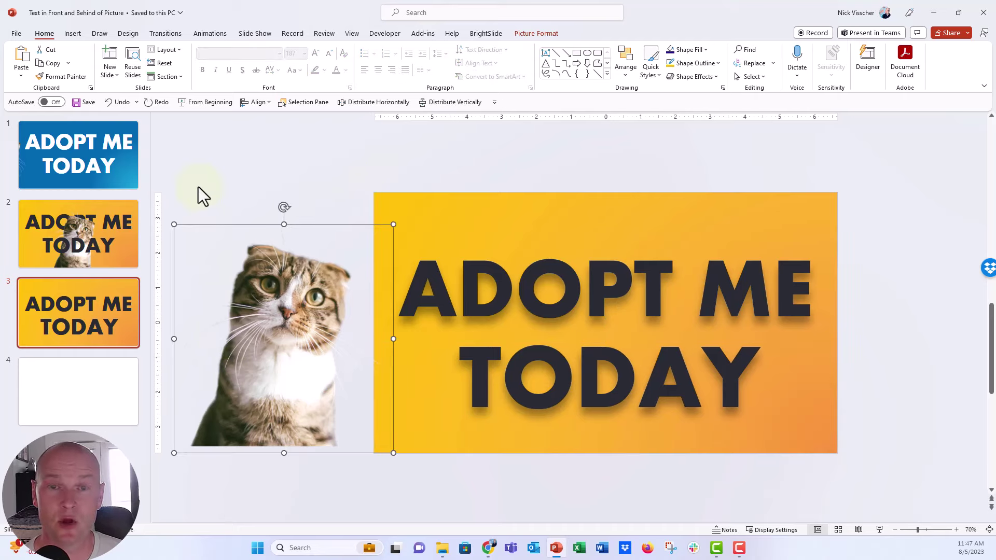
key(Right)
key(Right)
key(Right)
key(Right)
key(Right)
key(Right)
key(Right)
key(Right)
key(Right)
key(Right)
key(Right)
key(Right)
key(Right)
key(Right)
key(Right)
key(Right)
key(Right)
key(Right)
key(Right)
key(Right)
key(Right)
key(Right)
key(Right)
key(Right)
key(Right)
key(Right)
key(Right)
key(Right)
key(Right)
key(Right)
key(Right)
key(Right)
key(Right)
key(Right)
key(Right)
key(Right)
key(Right)
key(Right)
key(Right)
key(Right)
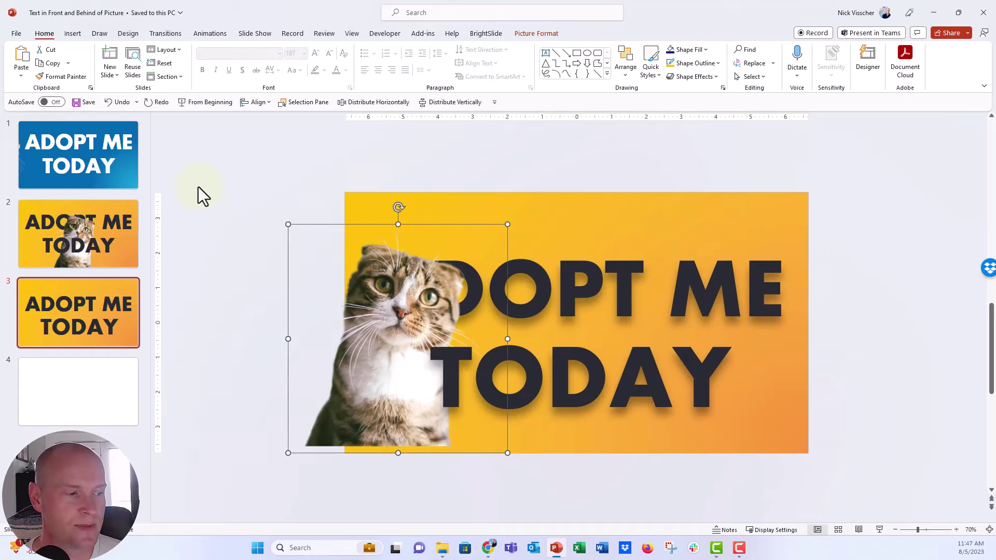
key(Right)
key(Right)
key(Right)
key(Right)
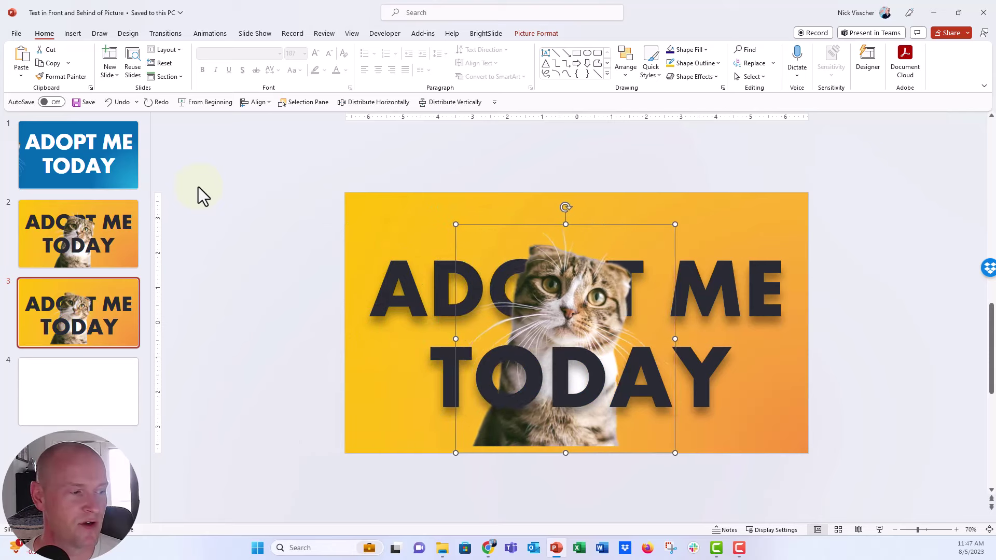
key(Down)
key(Down)
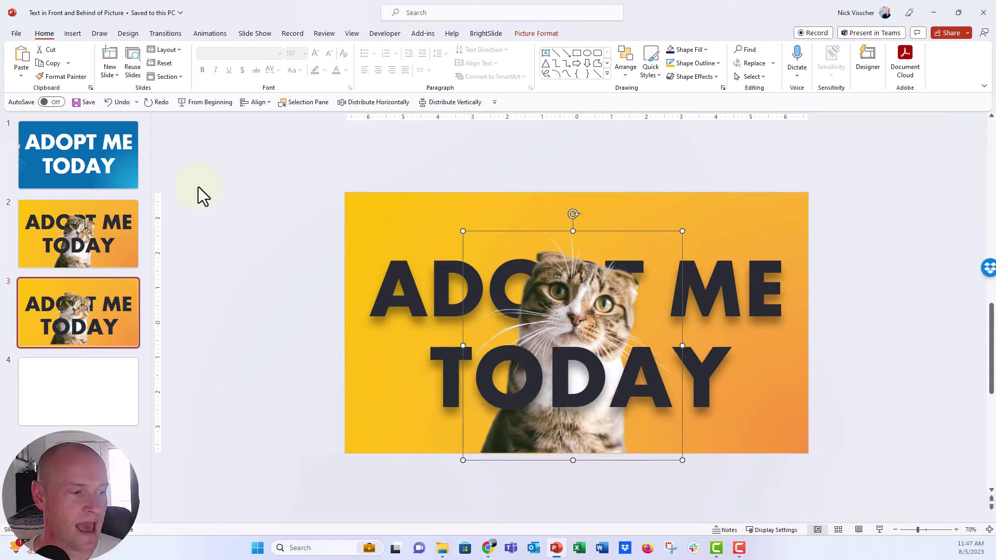
key(Right)
key(Right)
key(Down)
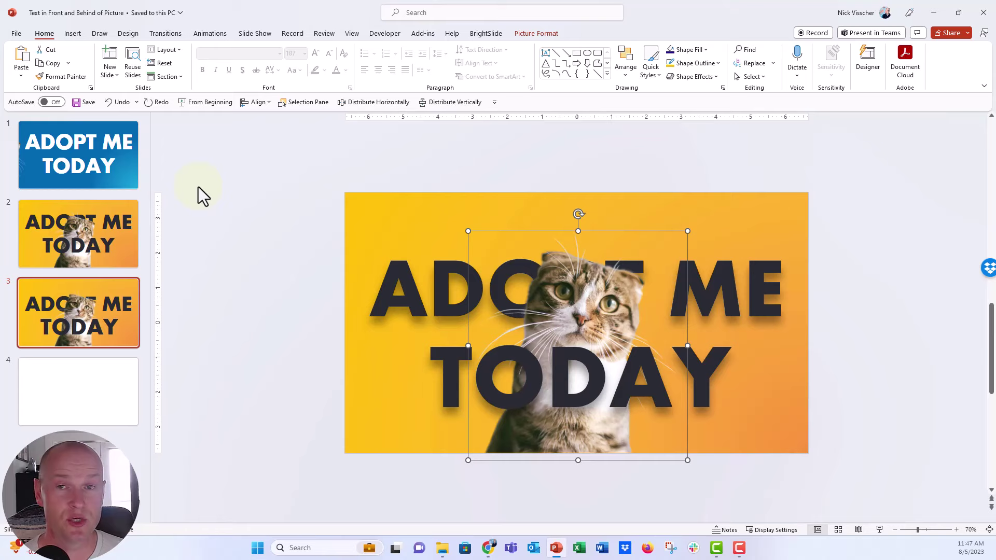
click(133, 252)
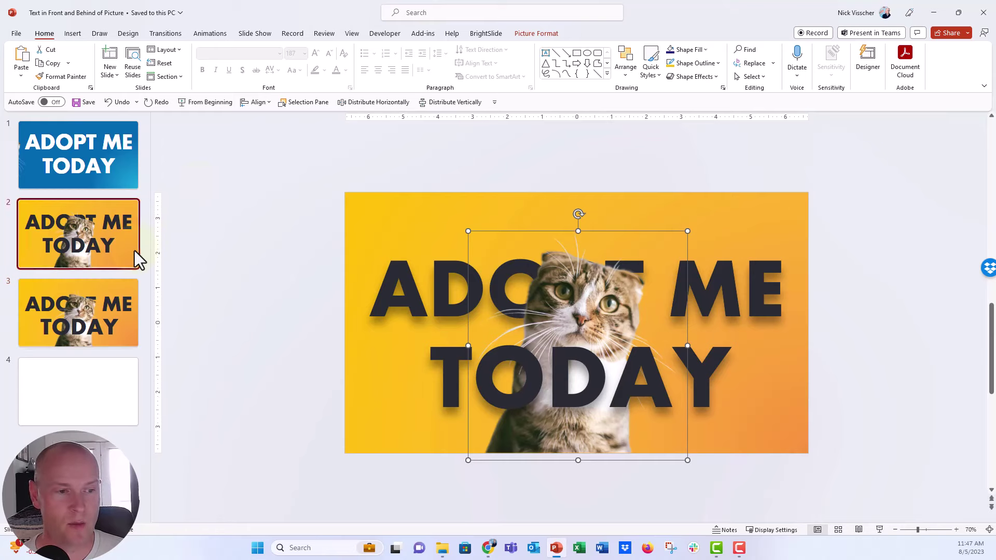
Park the slide 2 cat left of the slide and delete the cat-head piece
click(508, 441)
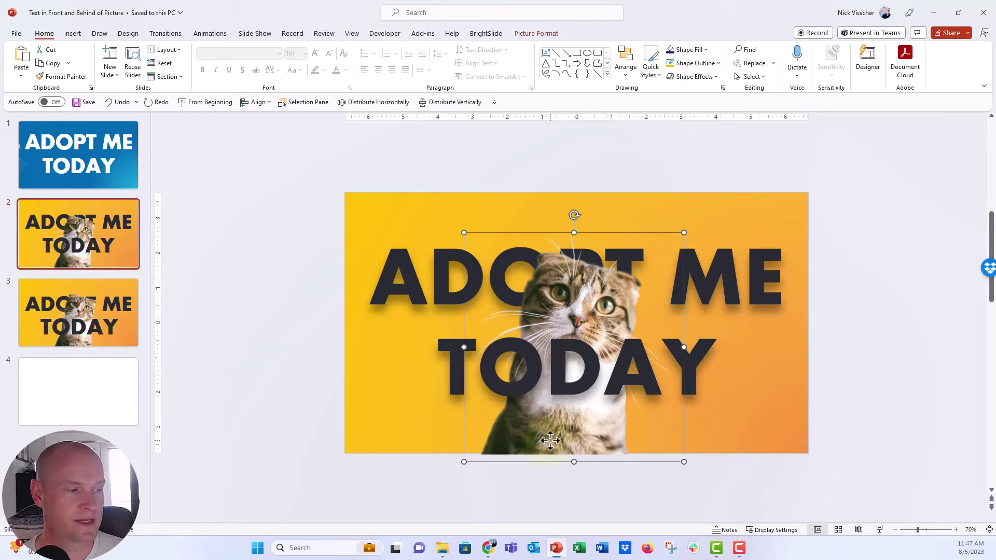
drag(551, 425, 257, 442)
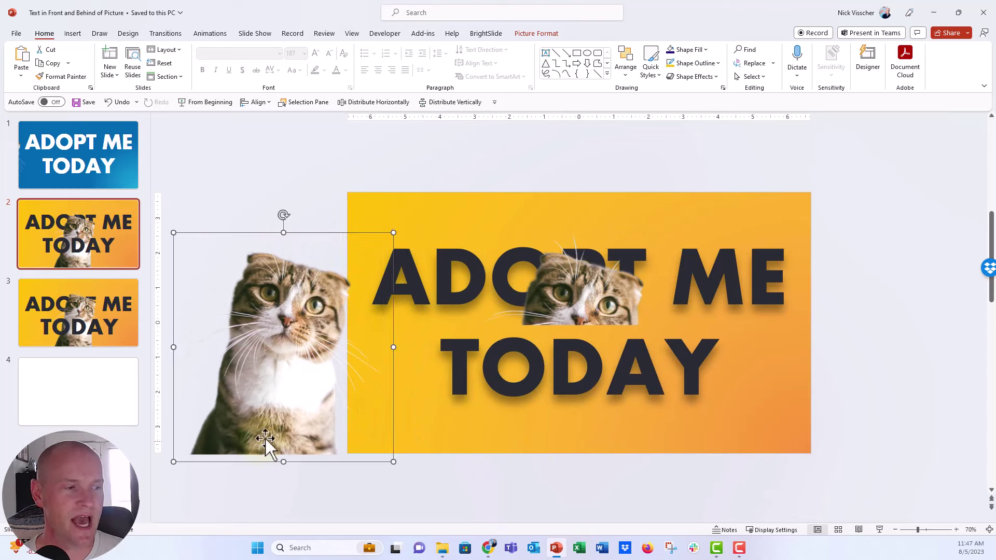
click(585, 287)
drag(586, 288, 301, 184)
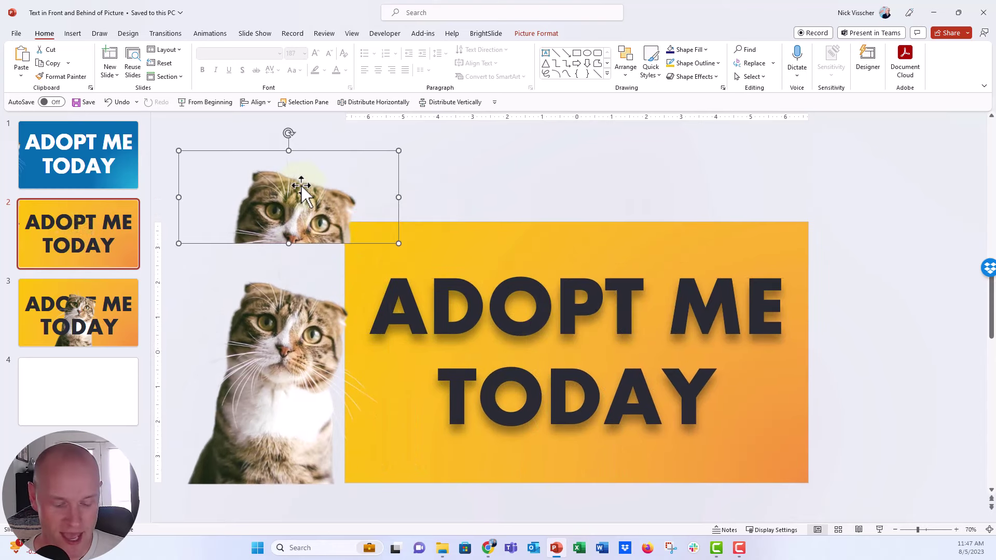
key(Delete)
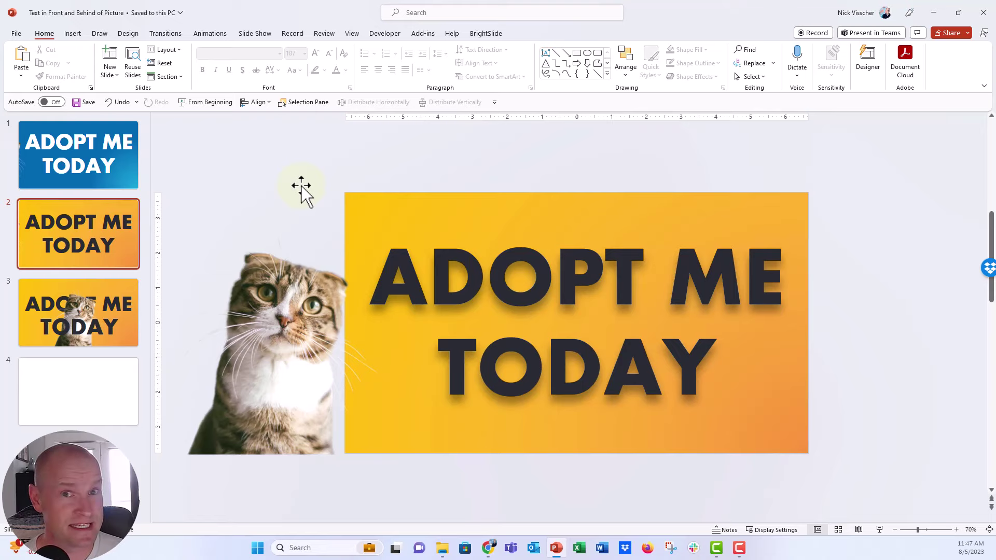
click(286, 322)
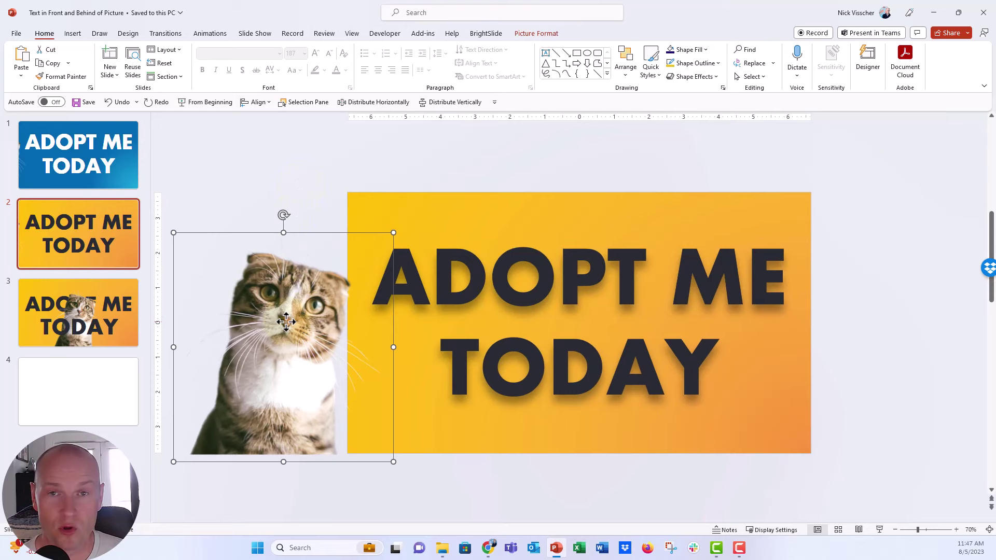
Centre the ADOPT ME TODAY text box on slide 2 with Align Center and Align Middle
click(461, 245)
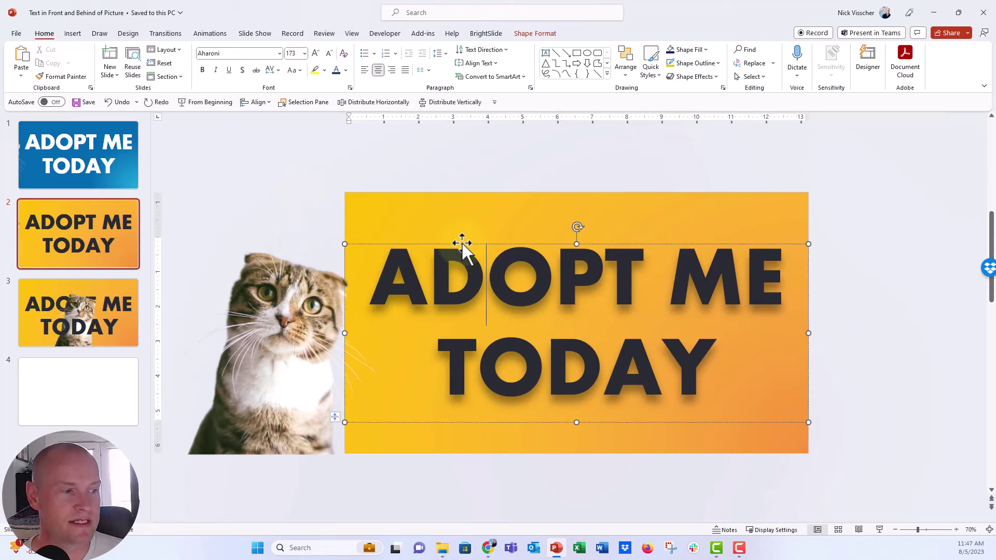
drag(461, 244, 568, 170)
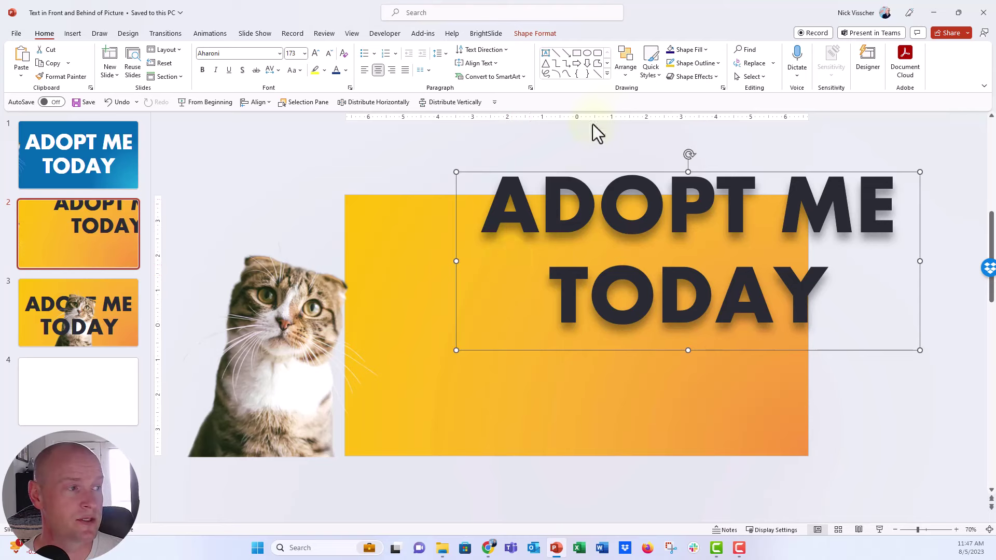
click(626, 75)
mouse_move(654, 243)
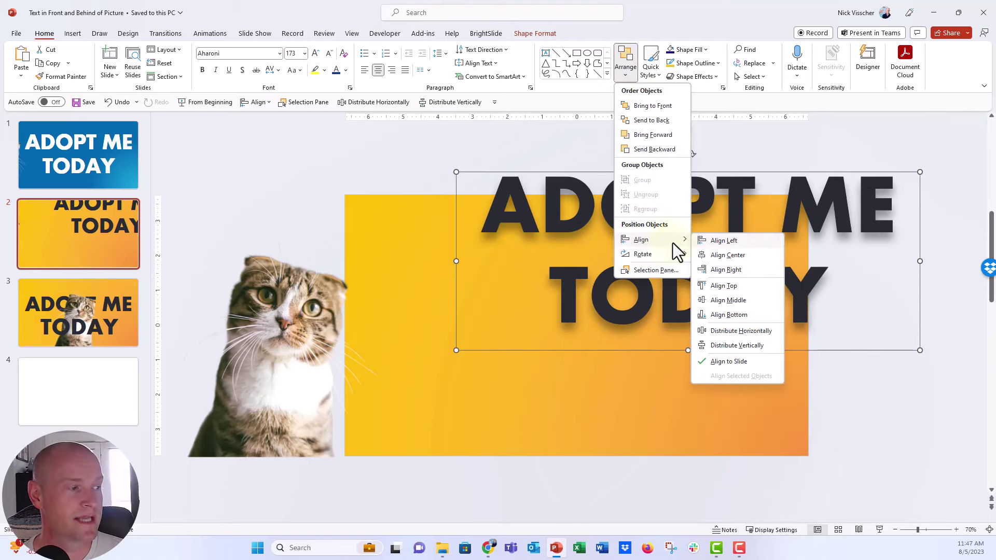
click(767, 260)
click(632, 82)
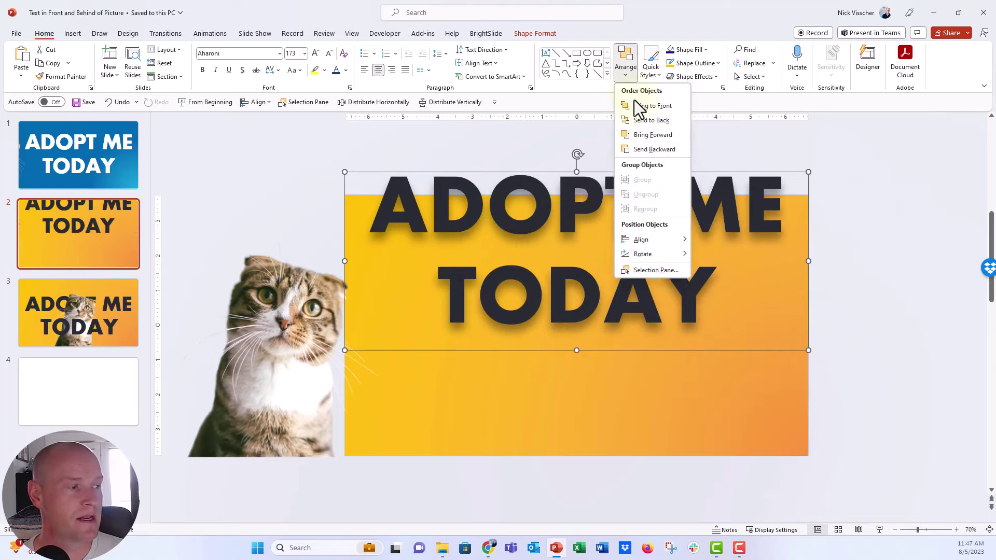
mouse_move(658, 248)
click(728, 294)
click(285, 200)
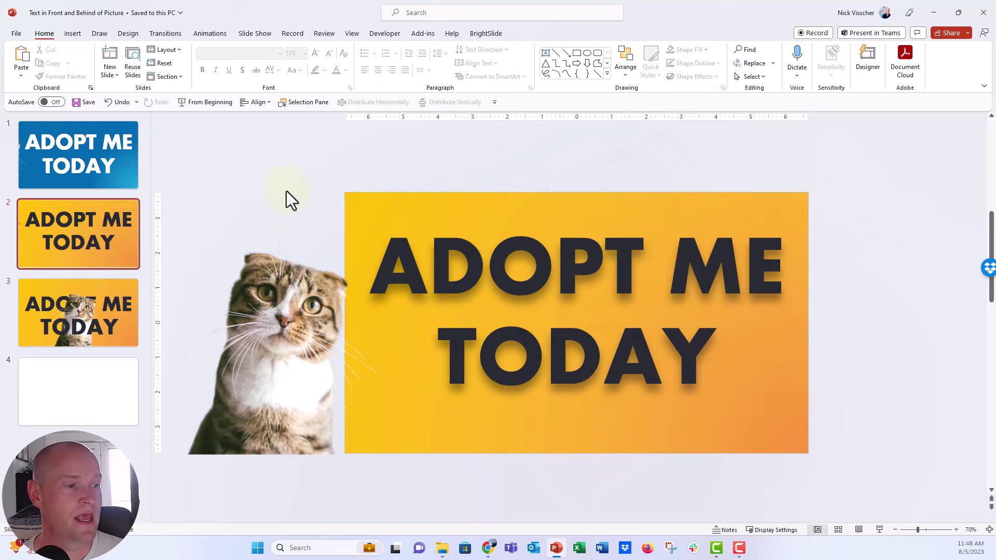
click(247, 335)
Drag the cat to the middle of slide 2, send it to the back, and nudge it up
right_click(242, 287)
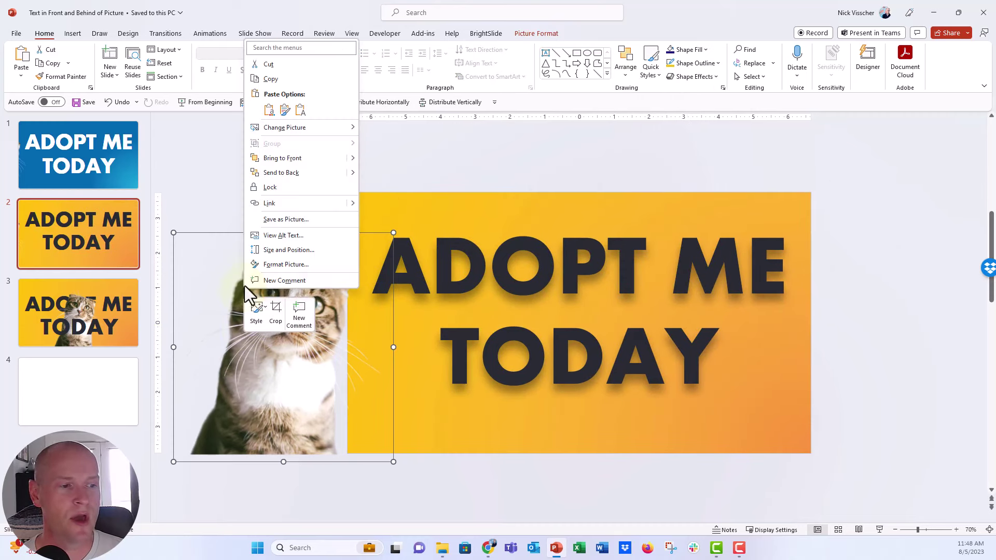
click(307, 159)
drag(273, 338, 573, 340)
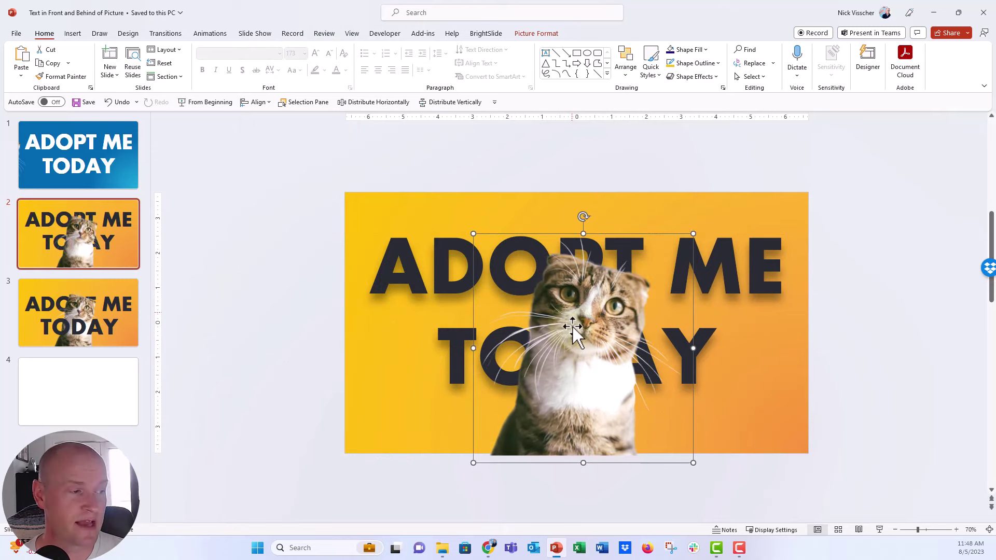
right_click(572, 326)
click(650, 196)
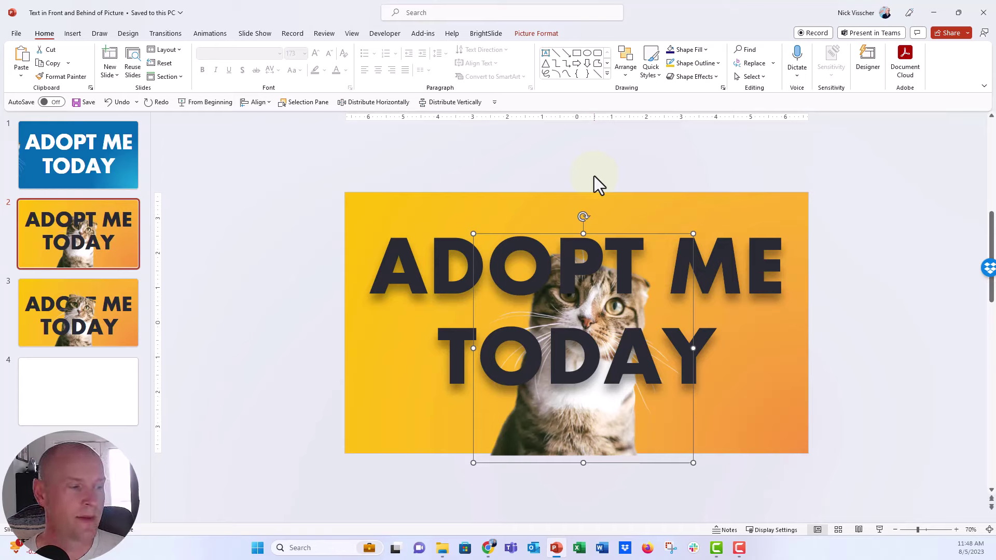
click(399, 237)
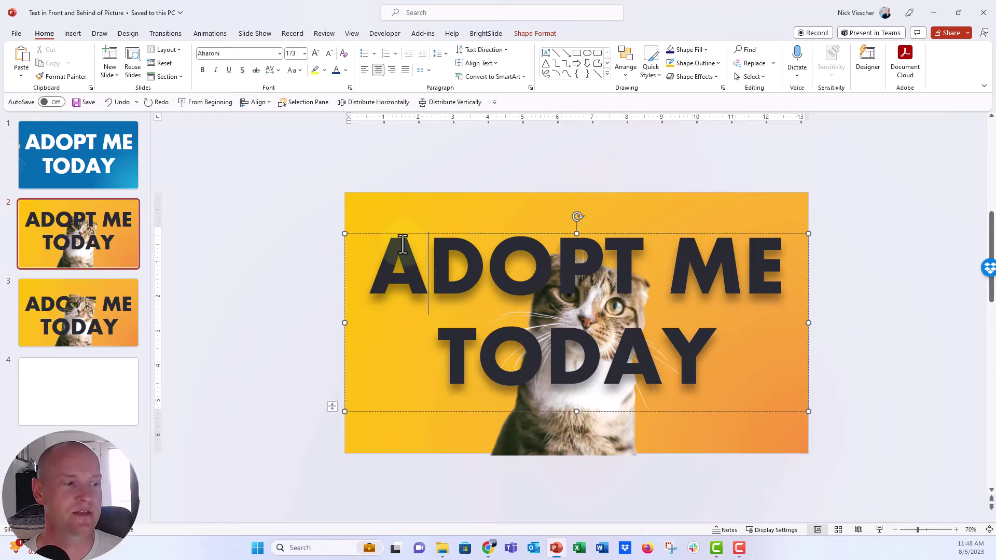
click(522, 428)
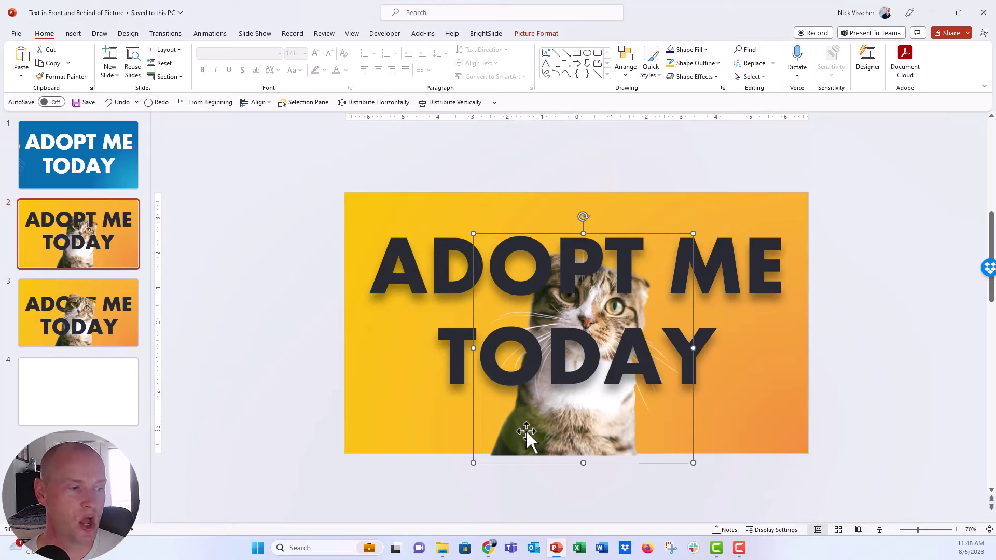
key(Up)
key(Up)
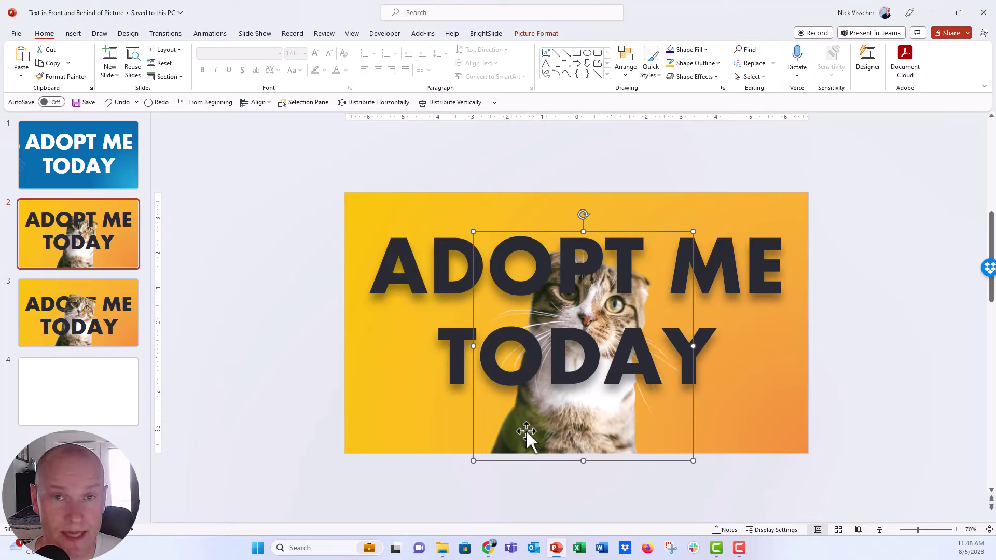
Duplicate the cat, align the copy to the original by centre and bottom, then nudge both left
key(ctrl+d)
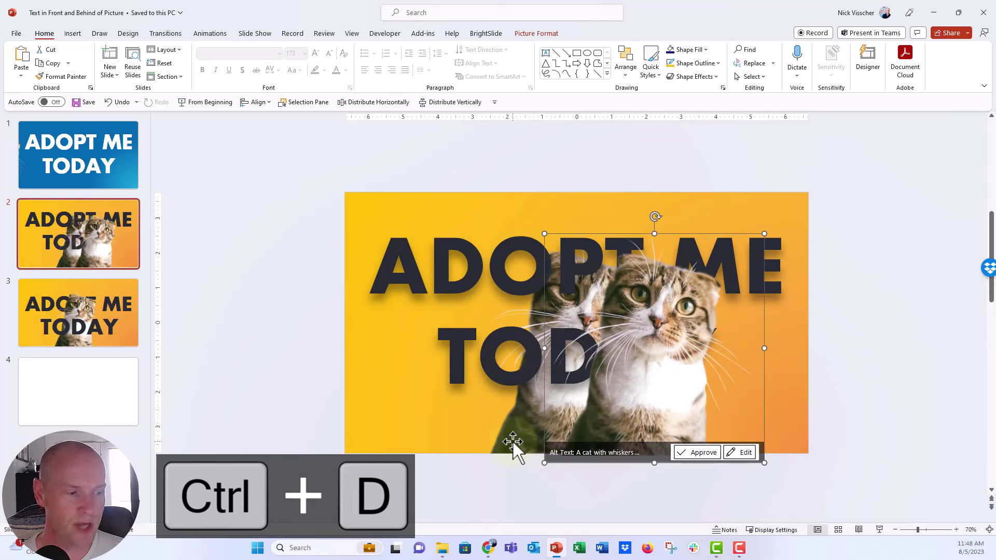
shift+click(513, 441)
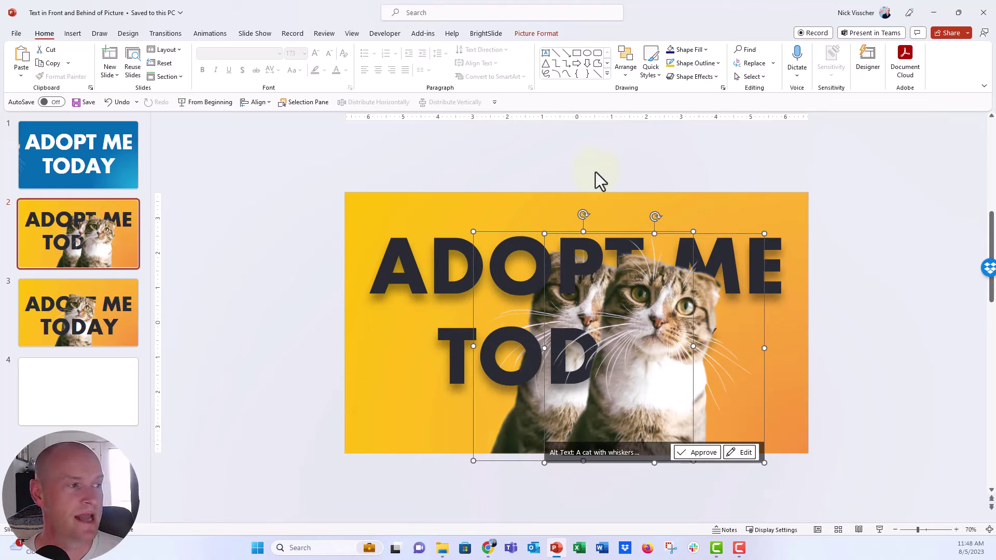
click(625, 62)
mouse_move(641, 240)
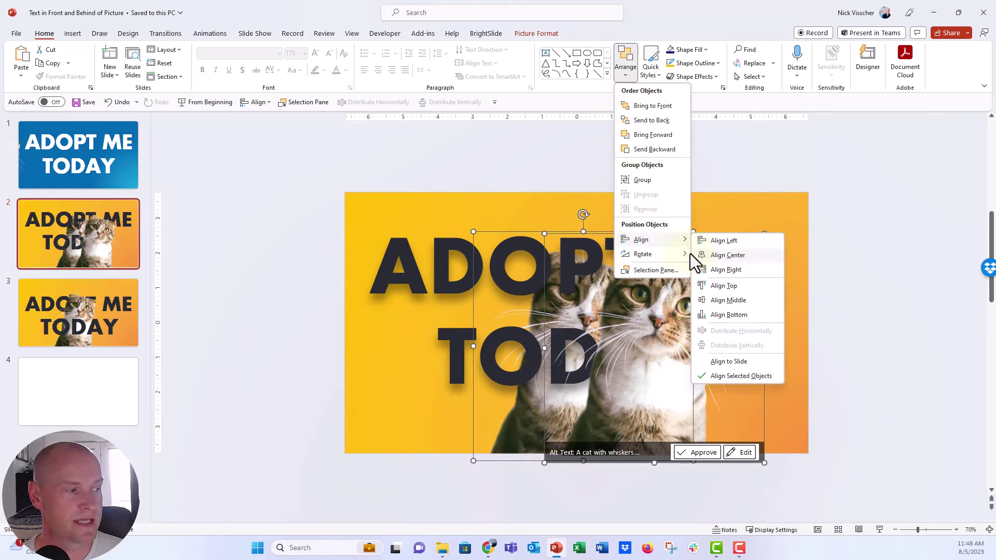
click(690, 253)
click(626, 79)
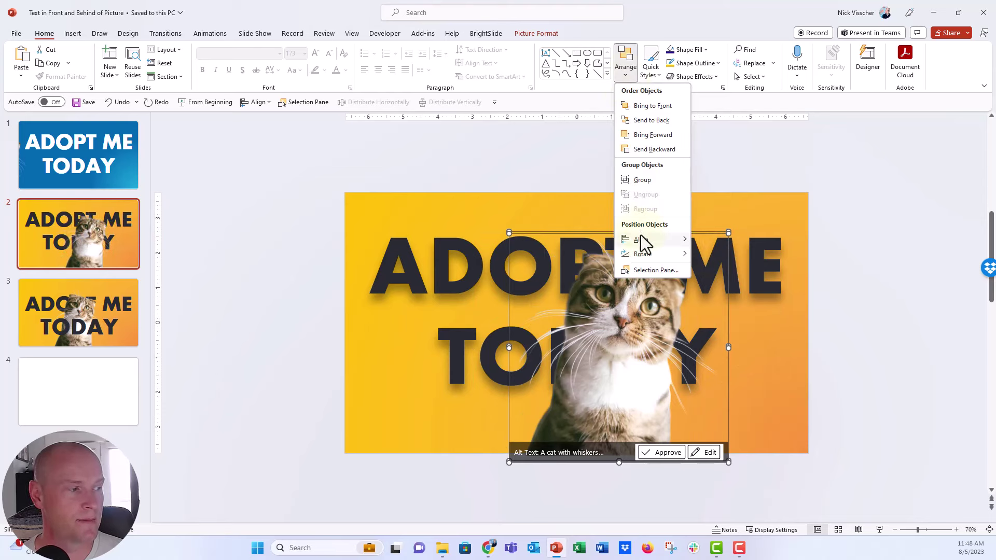
click(745, 314)
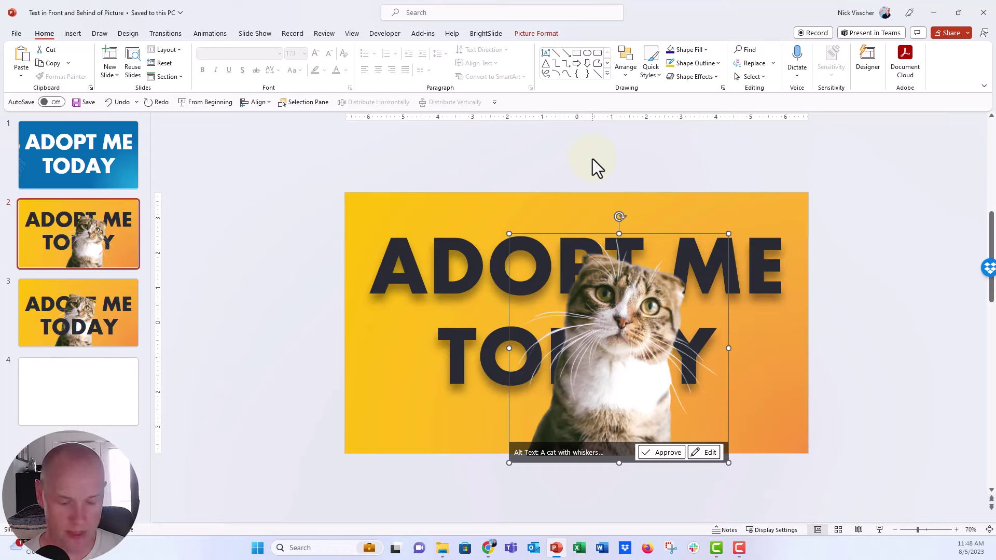
key(Left)
key(Left)
key(Left)
key(Left)
key(Left)
key(Left)
key(Left)
key(Left)
key(Left)
key(Left)
key(Left)
key(Left)
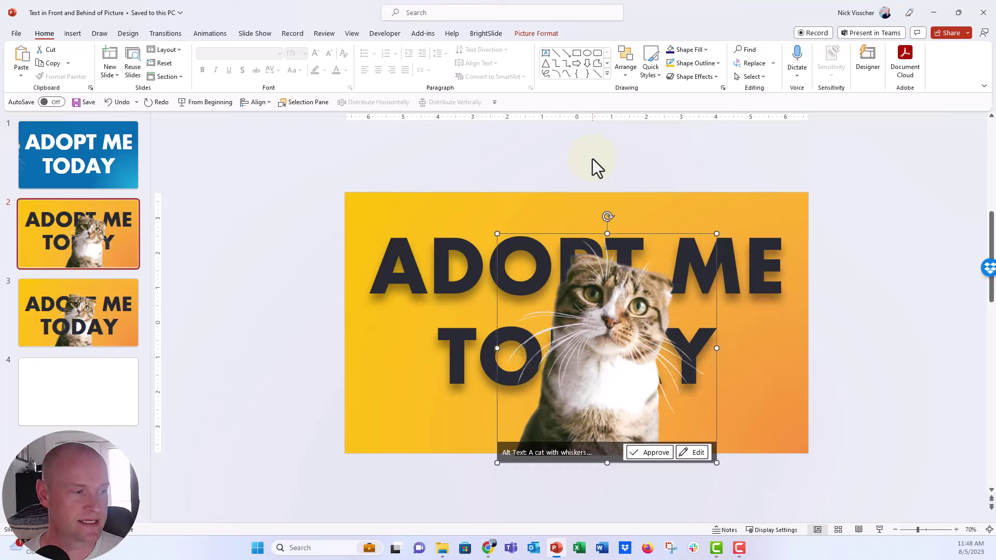
key(Left)
key(Left)
key(Left)
key(Left)
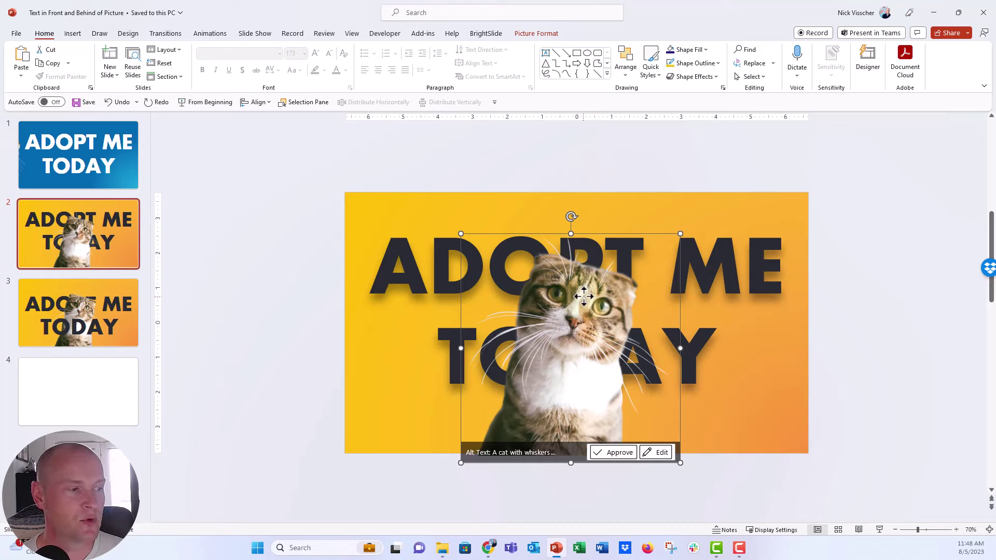
click(287, 349)
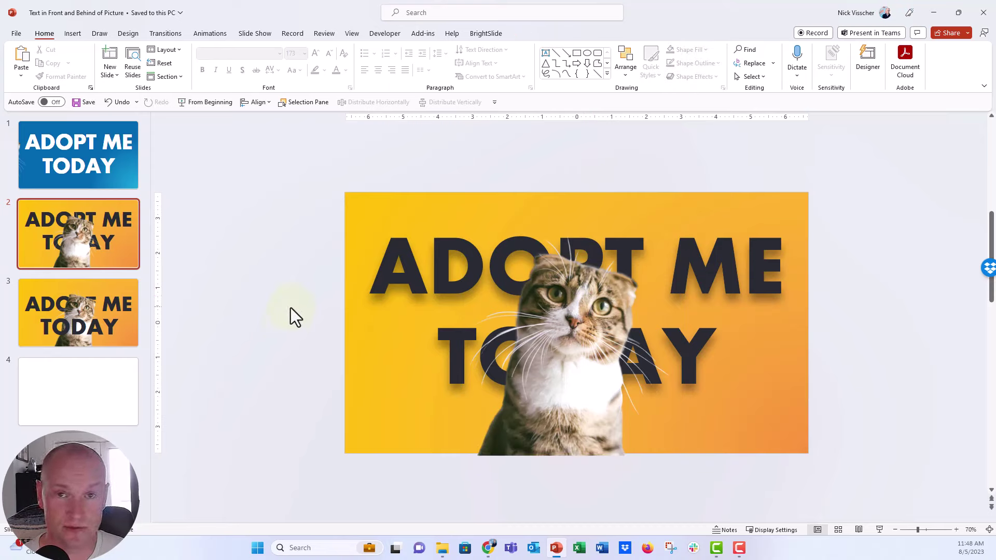
click(547, 306)
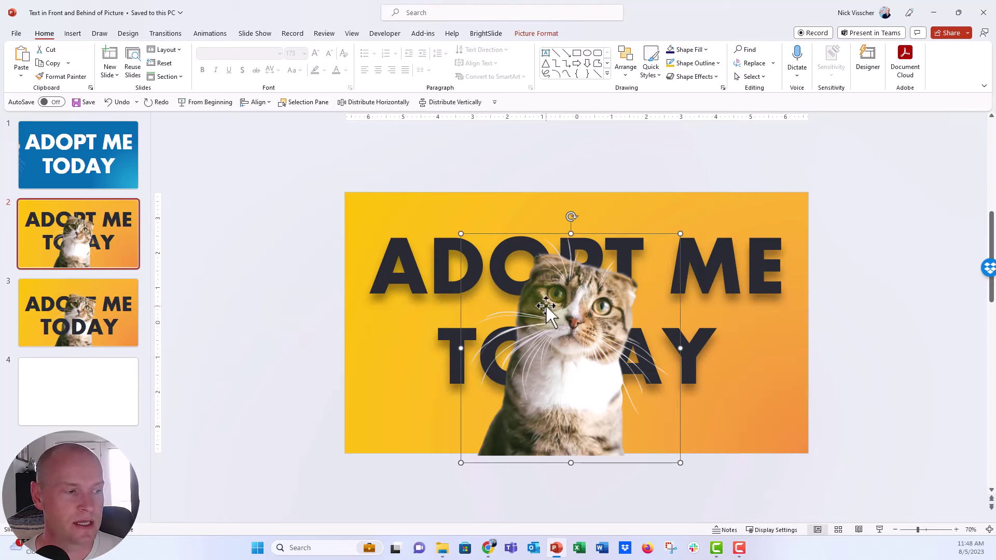
right_click(548, 301)
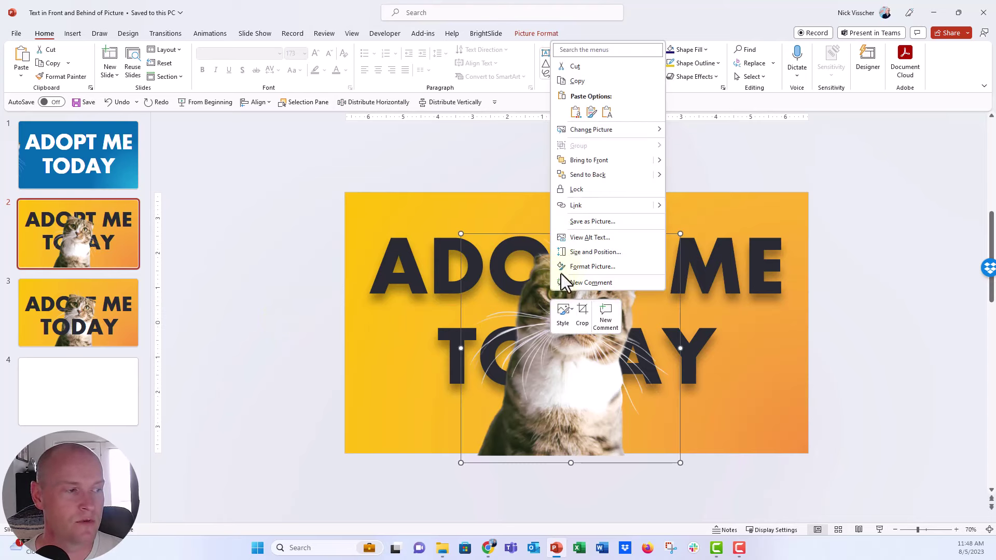
click(625, 175)
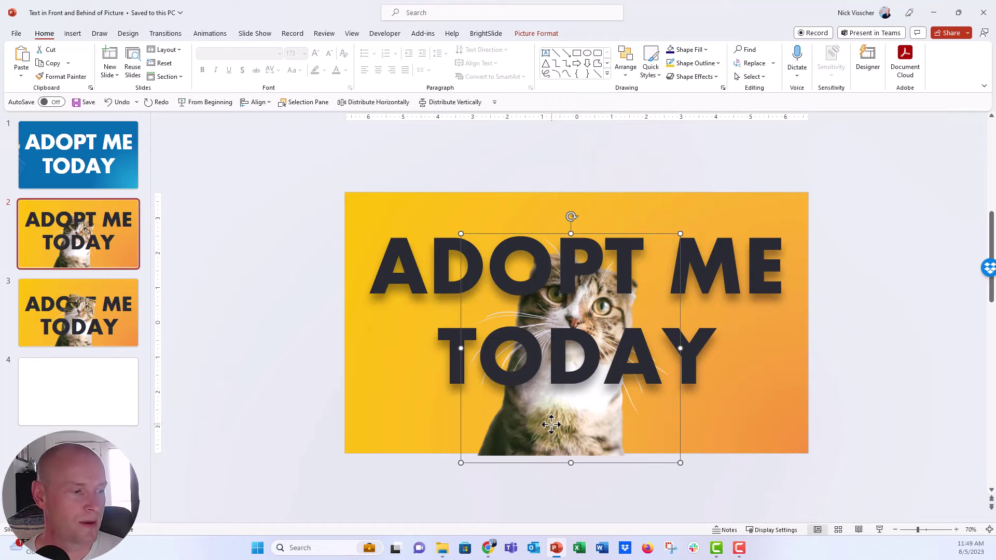
drag(520, 440, 461, 446)
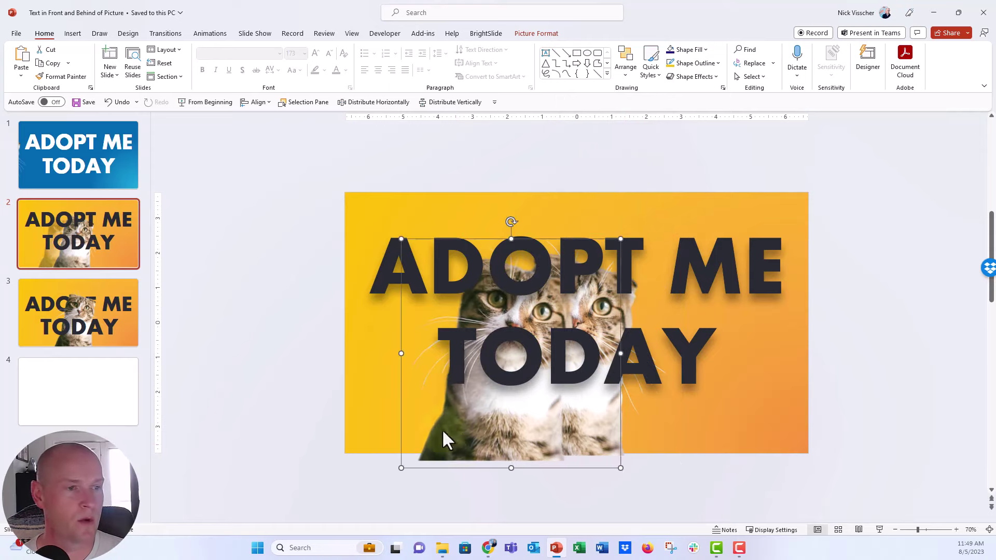
click(116, 103)
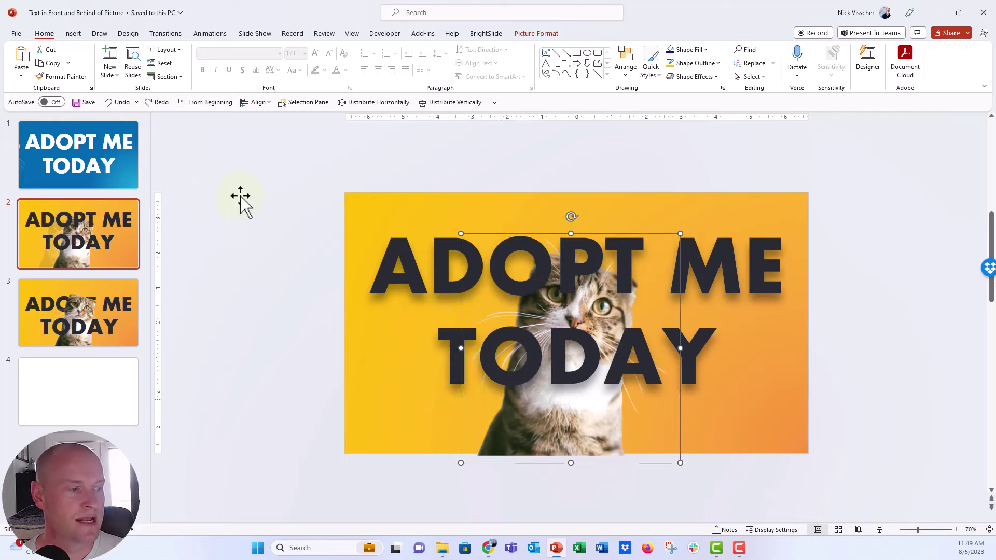
right_click(542, 421)
click(624, 291)
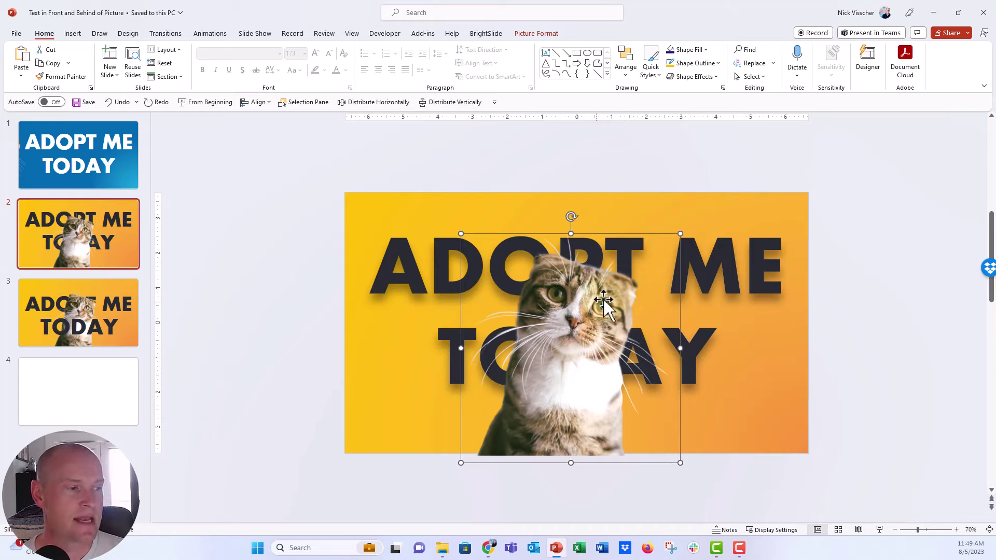
Crop the bottom half off the front cat copy, leaving only the cat's head
click(370, 327)
click(562, 354)
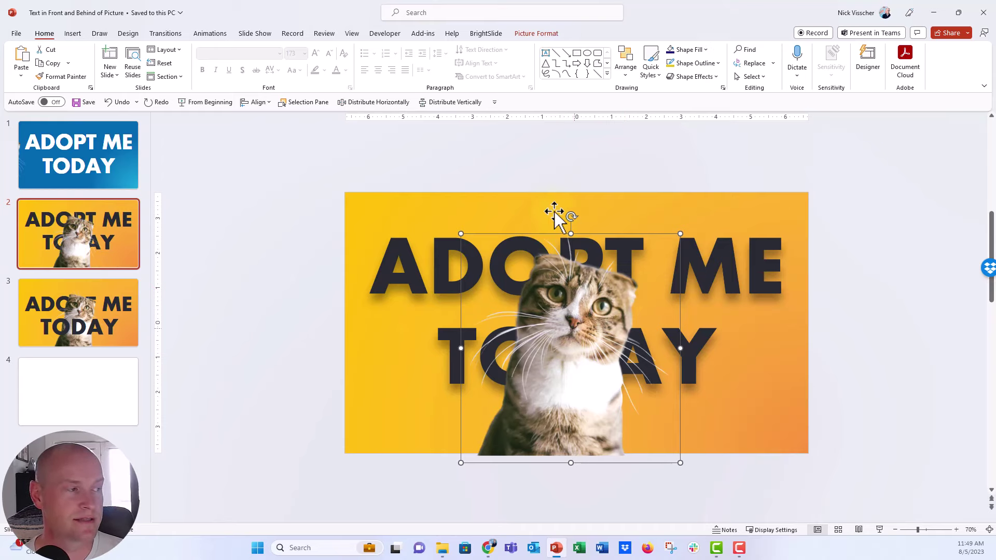
click(543, 34)
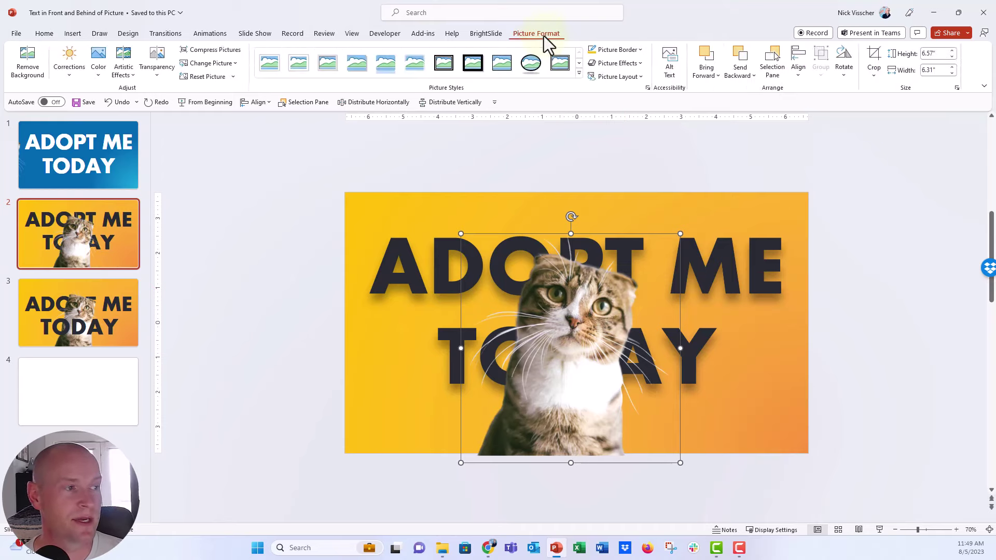
click(876, 60)
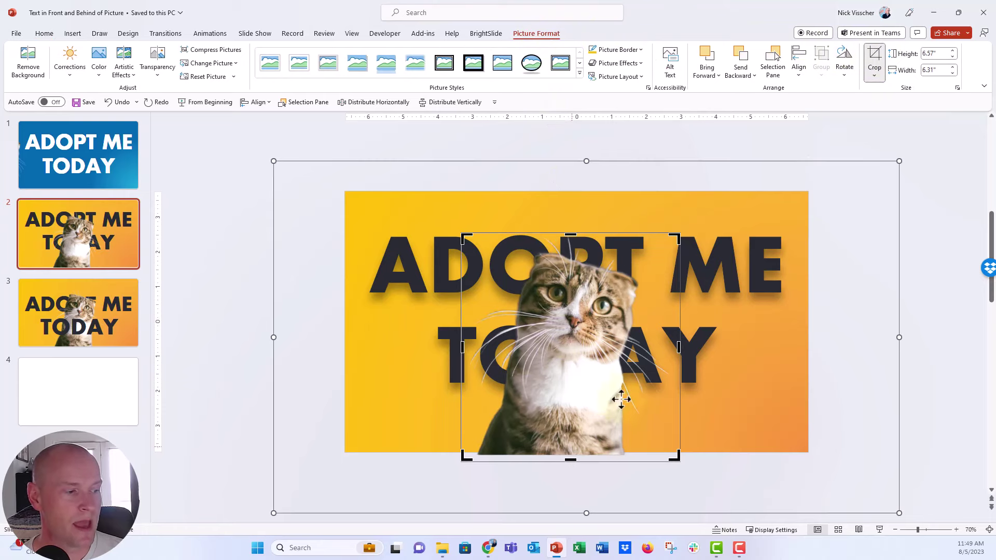
drag(574, 463, 564, 321)
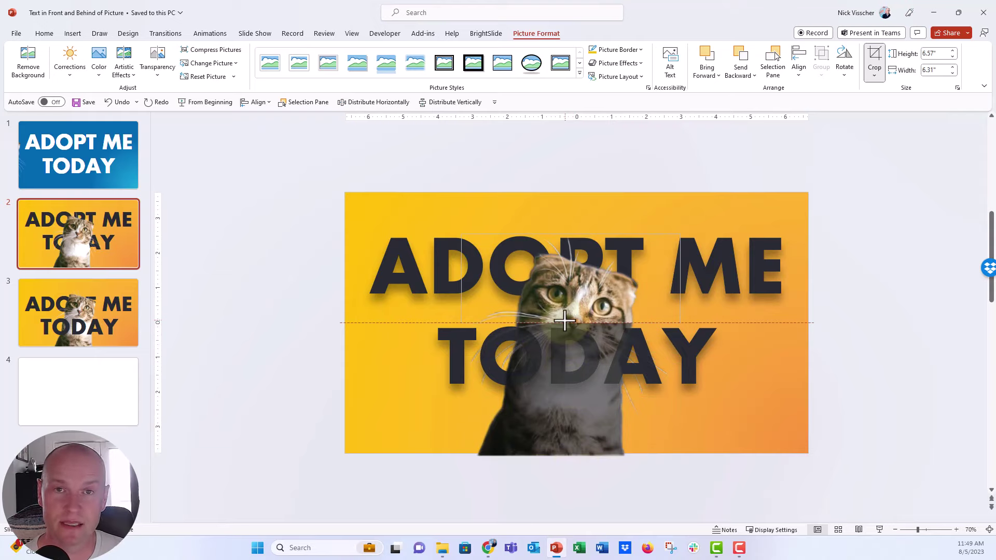
drag(564, 321, 564, 321)
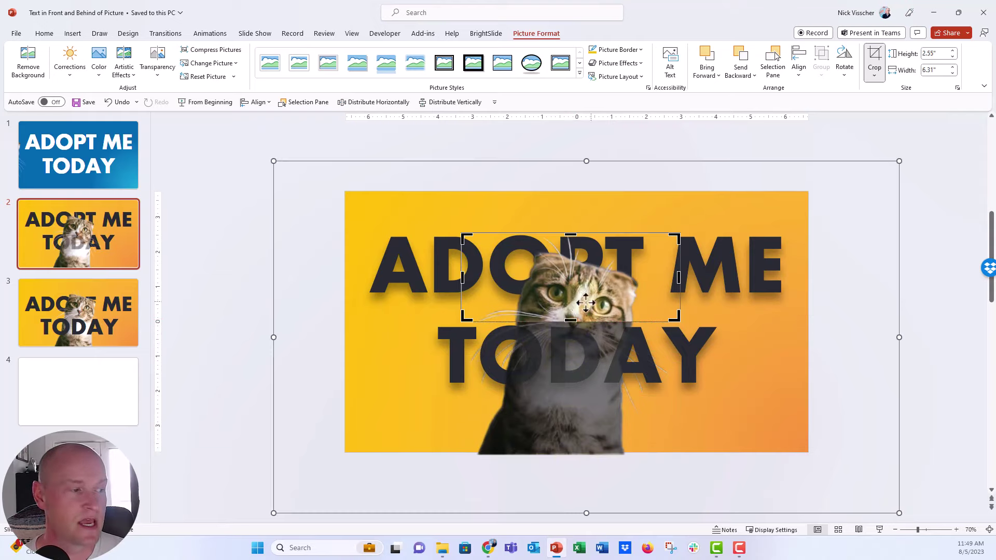
click(875, 61)
click(399, 145)
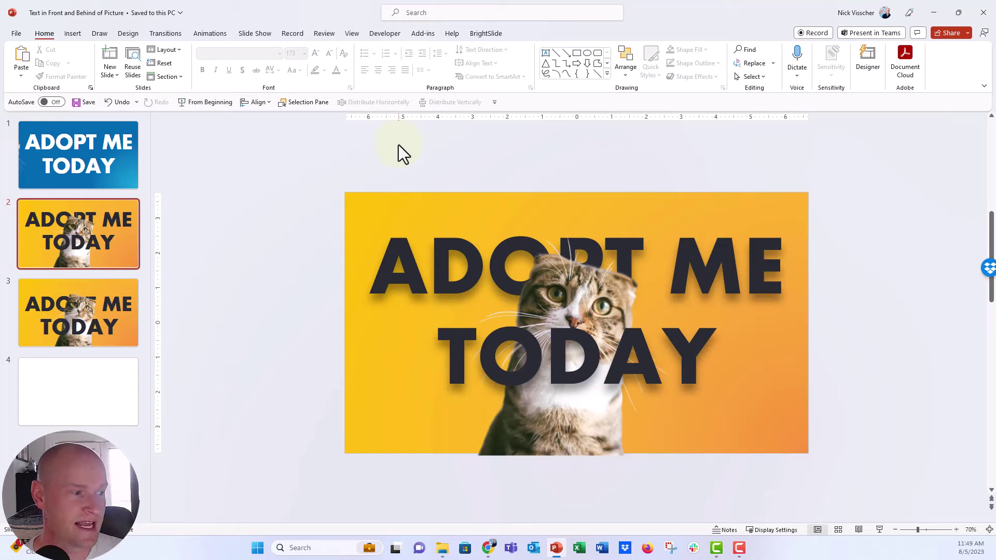
drag(702, 495, 410, 214)
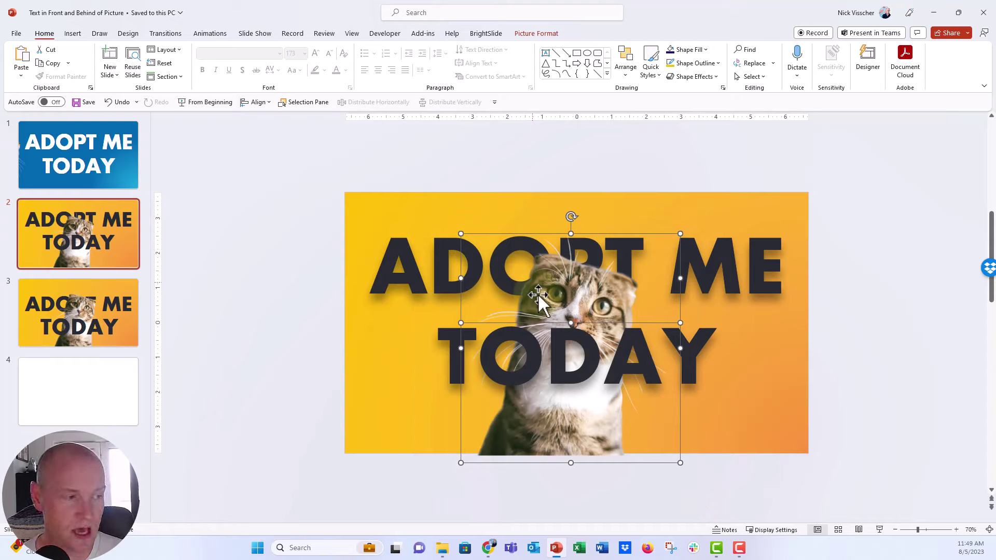
key(ctrl+g)
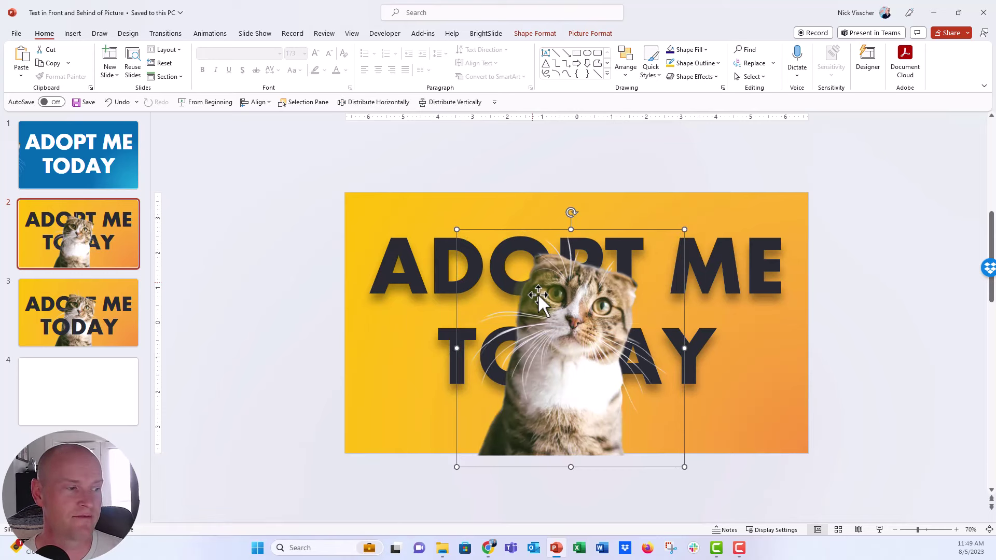
click(111, 102)
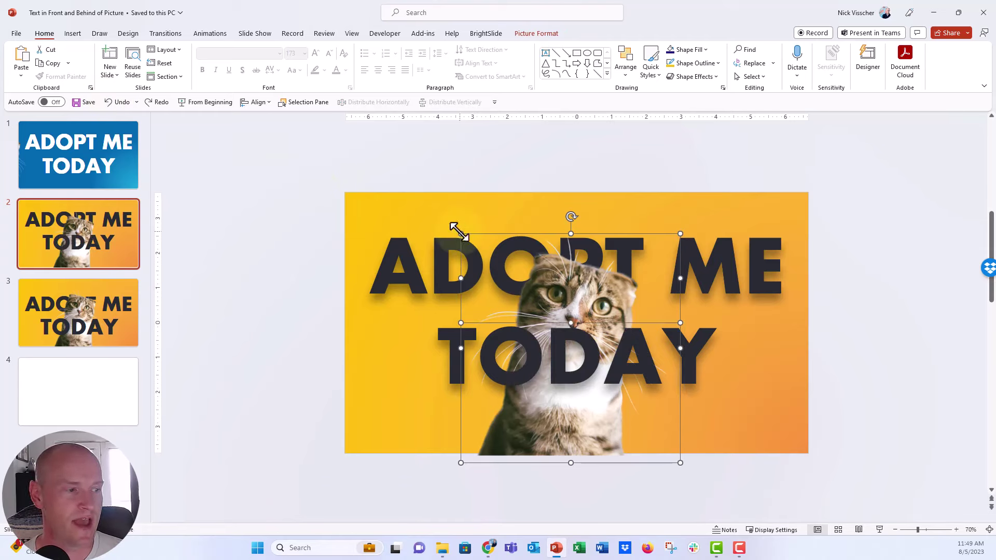
drag(460, 231, 449, 220)
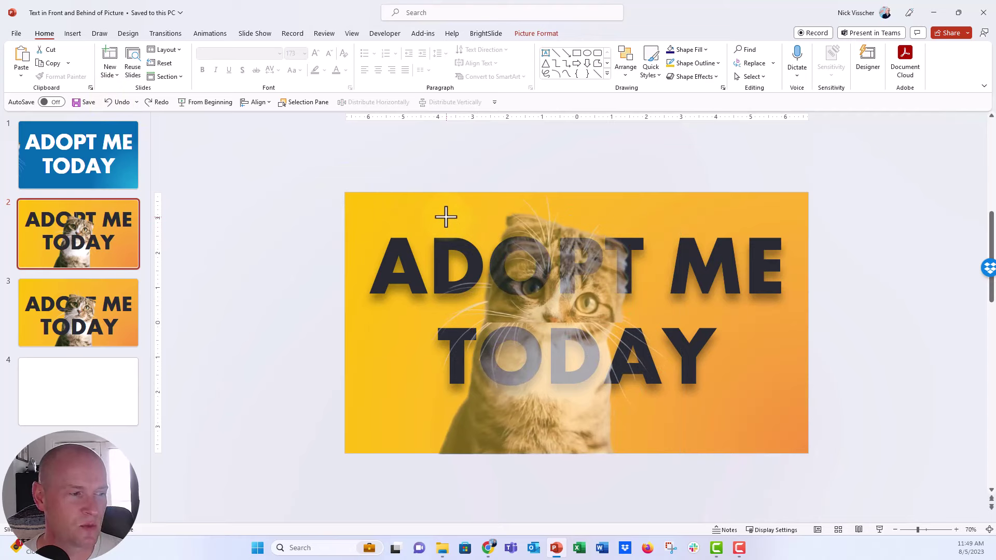
drag(446, 217, 446, 217)
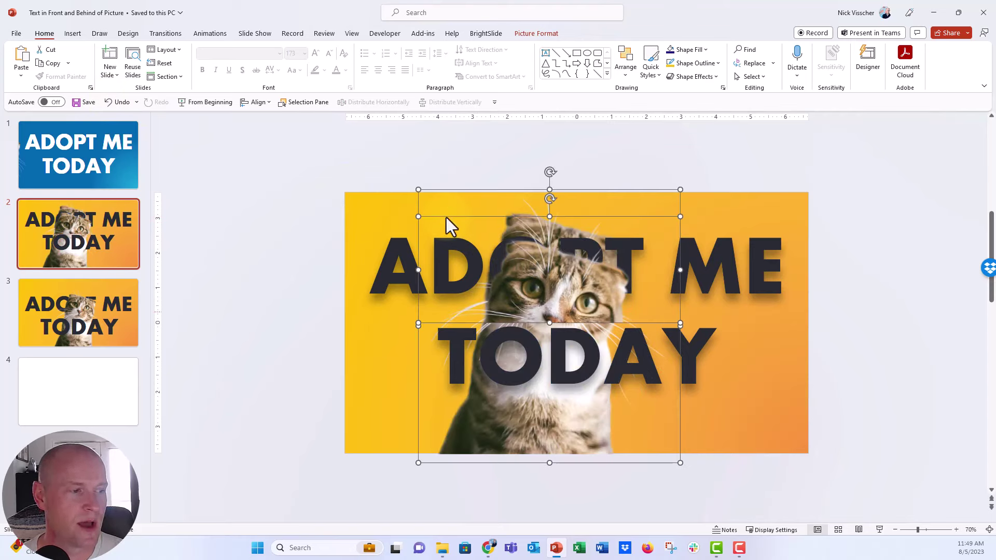
click(119, 103)
click(242, 265)
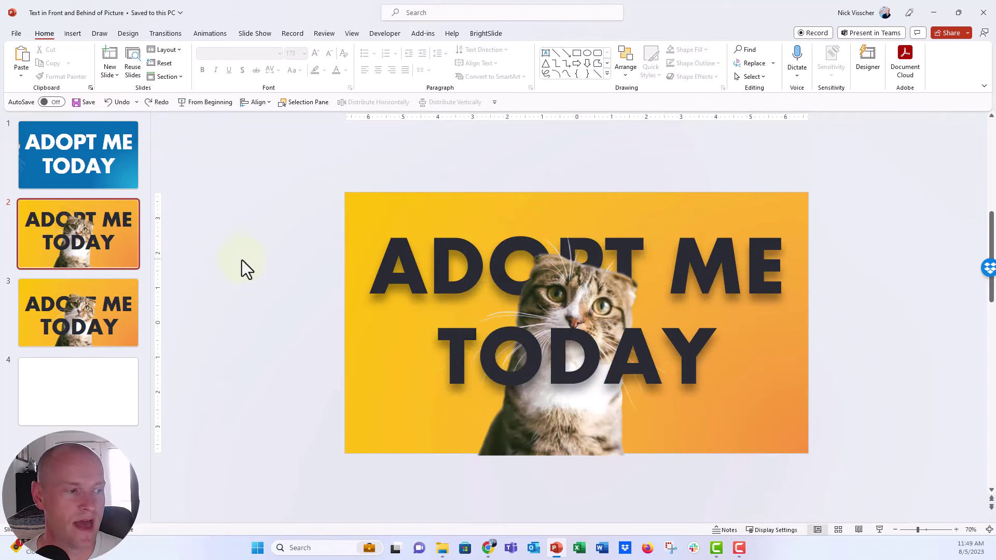
Delete the old cropped cat-head piece and enlarge the cat photo toward the top-left
click(572, 304)
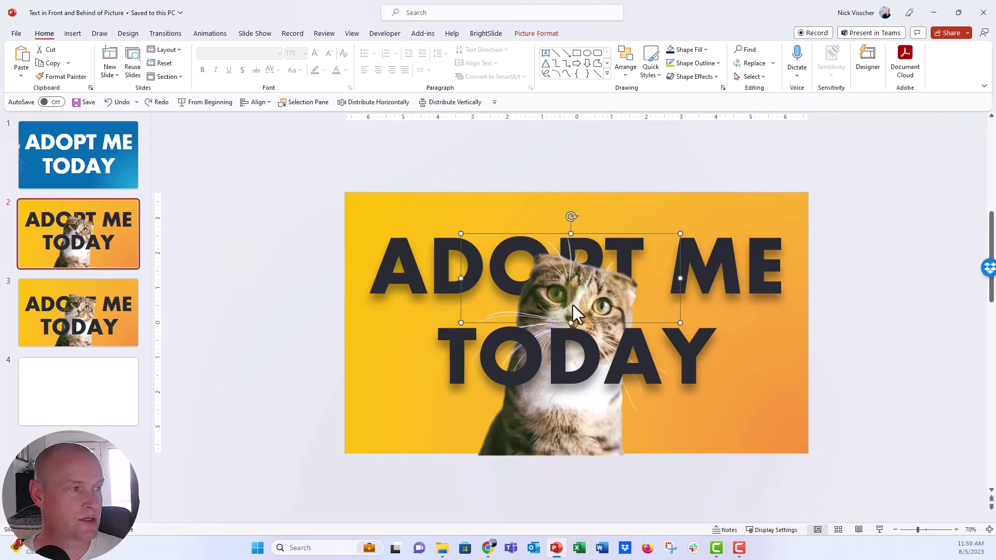
key(Delete)
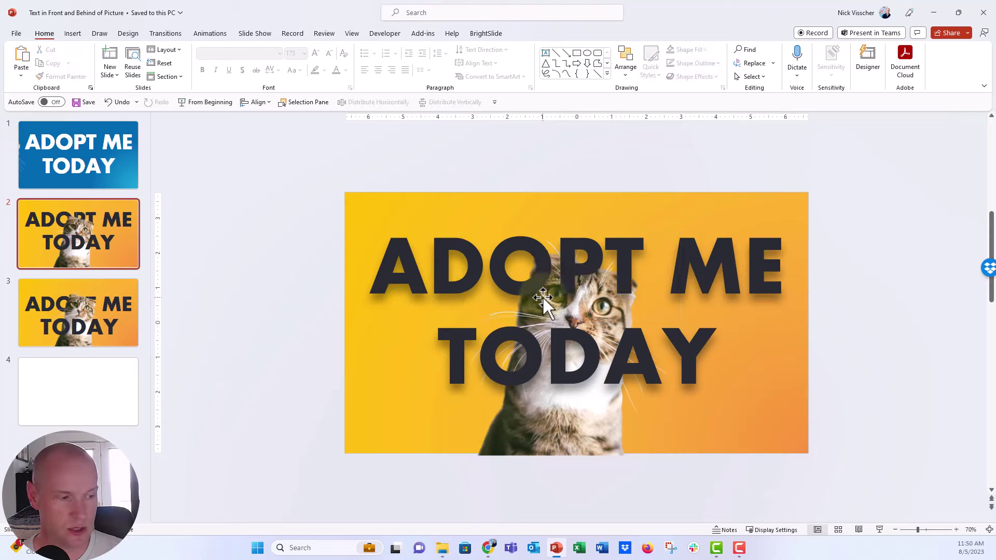
click(515, 429)
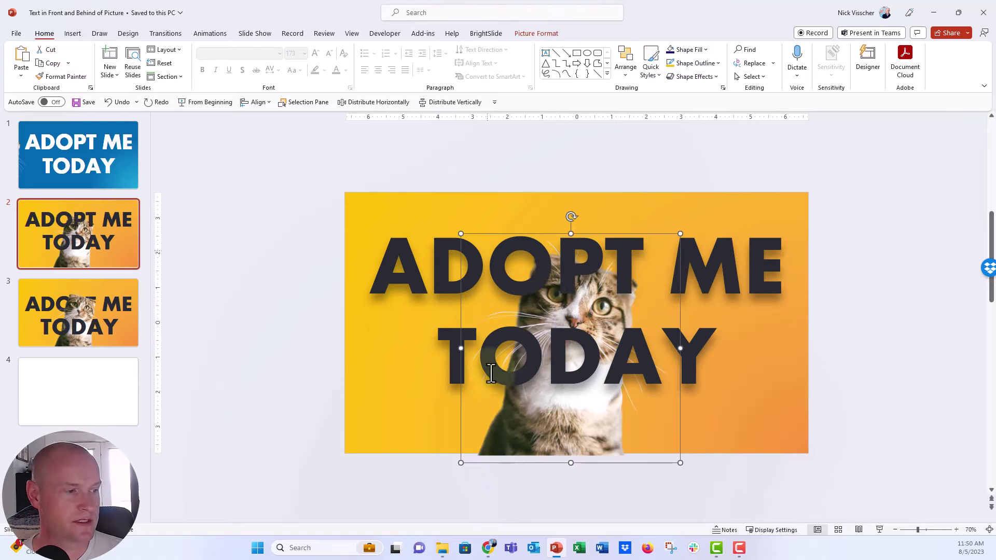
drag(460, 233, 430, 208)
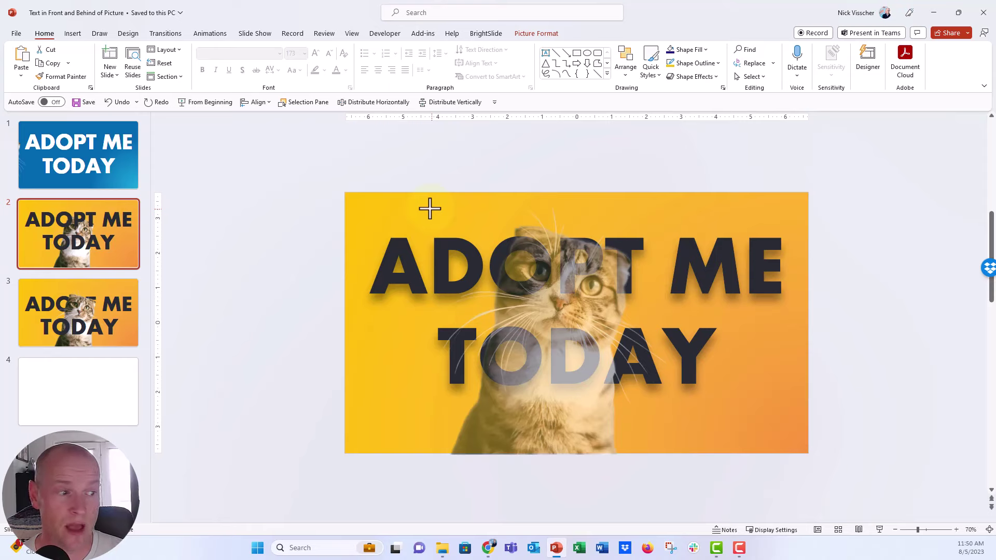
drag(430, 208, 429, 208)
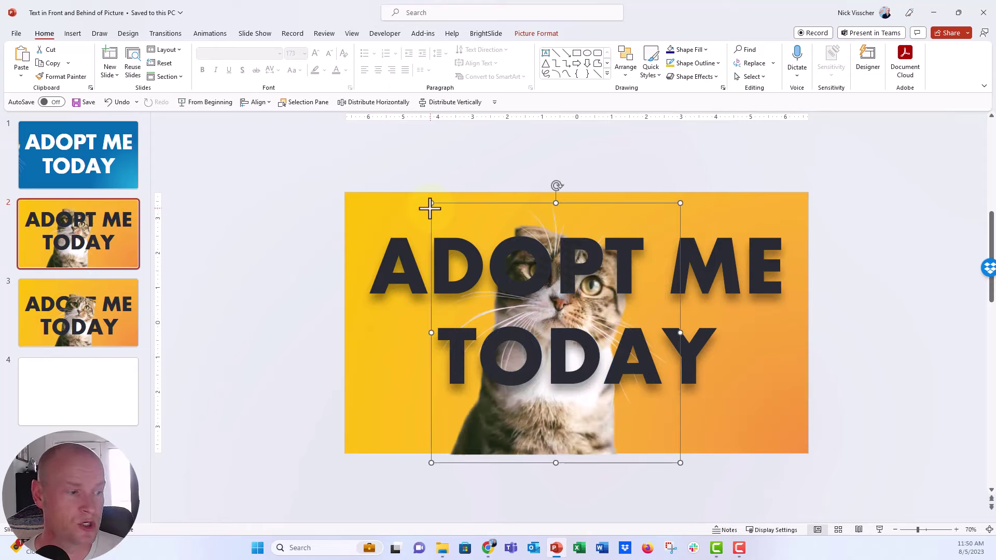
Duplicate the enlarged cat, align the copy over the original, and crop it to a 3.44" head piece
key(ctrl+d)
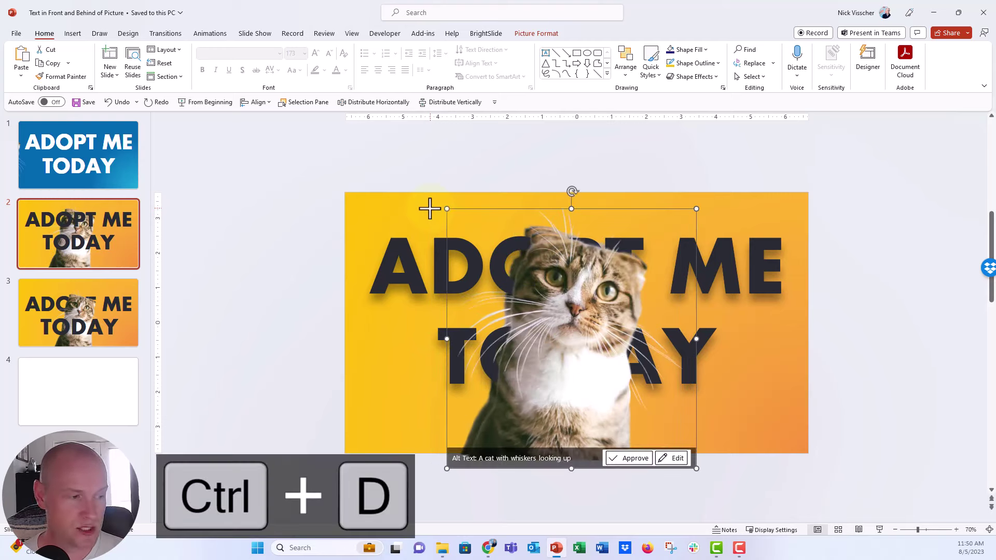
drag(555, 319, 546, 312)
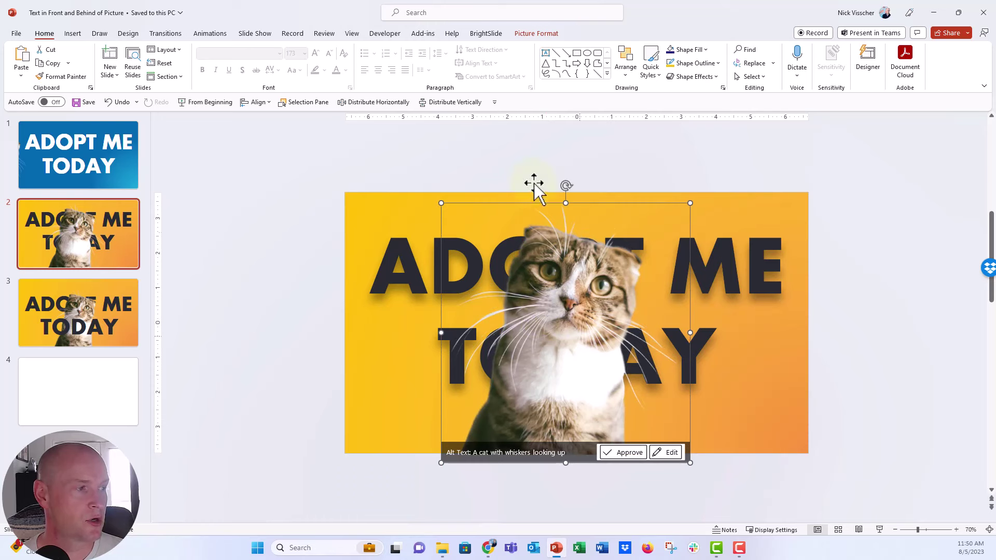
click(519, 38)
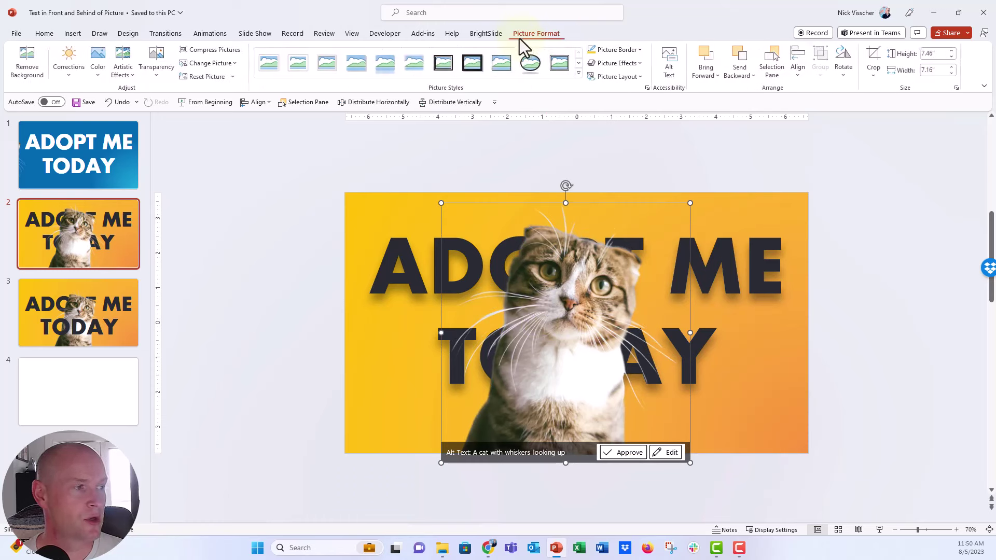
click(874, 60)
drag(576, 455, 570, 321)
click(874, 60)
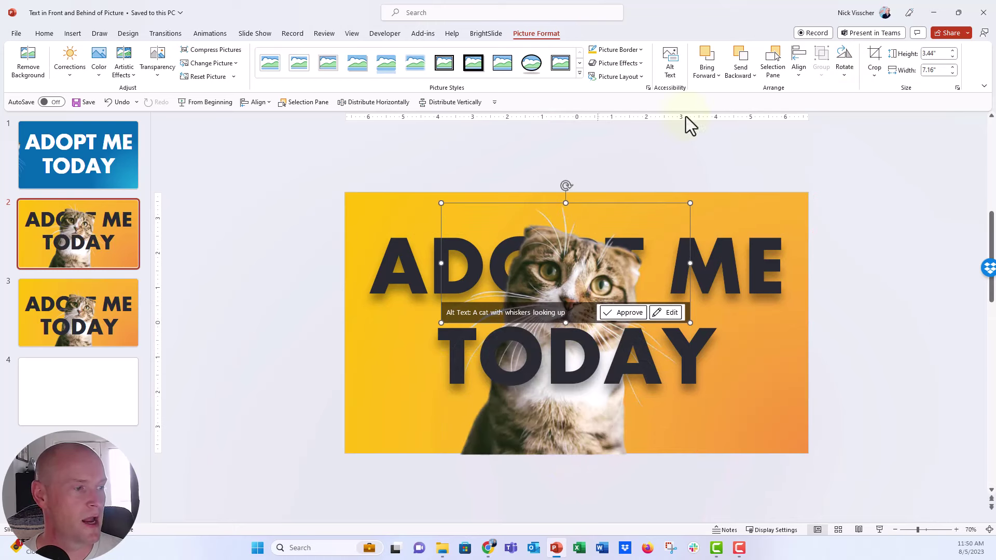
click(592, 147)
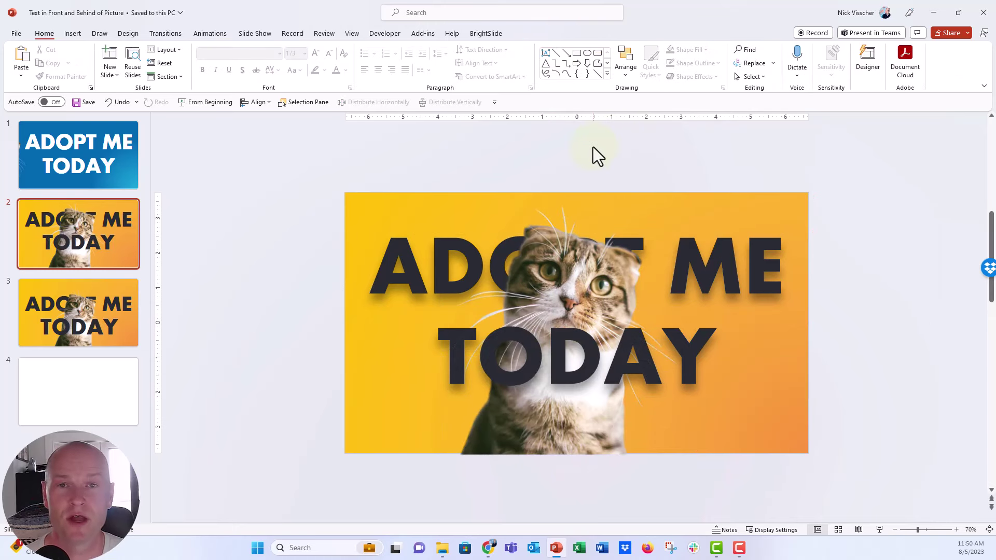